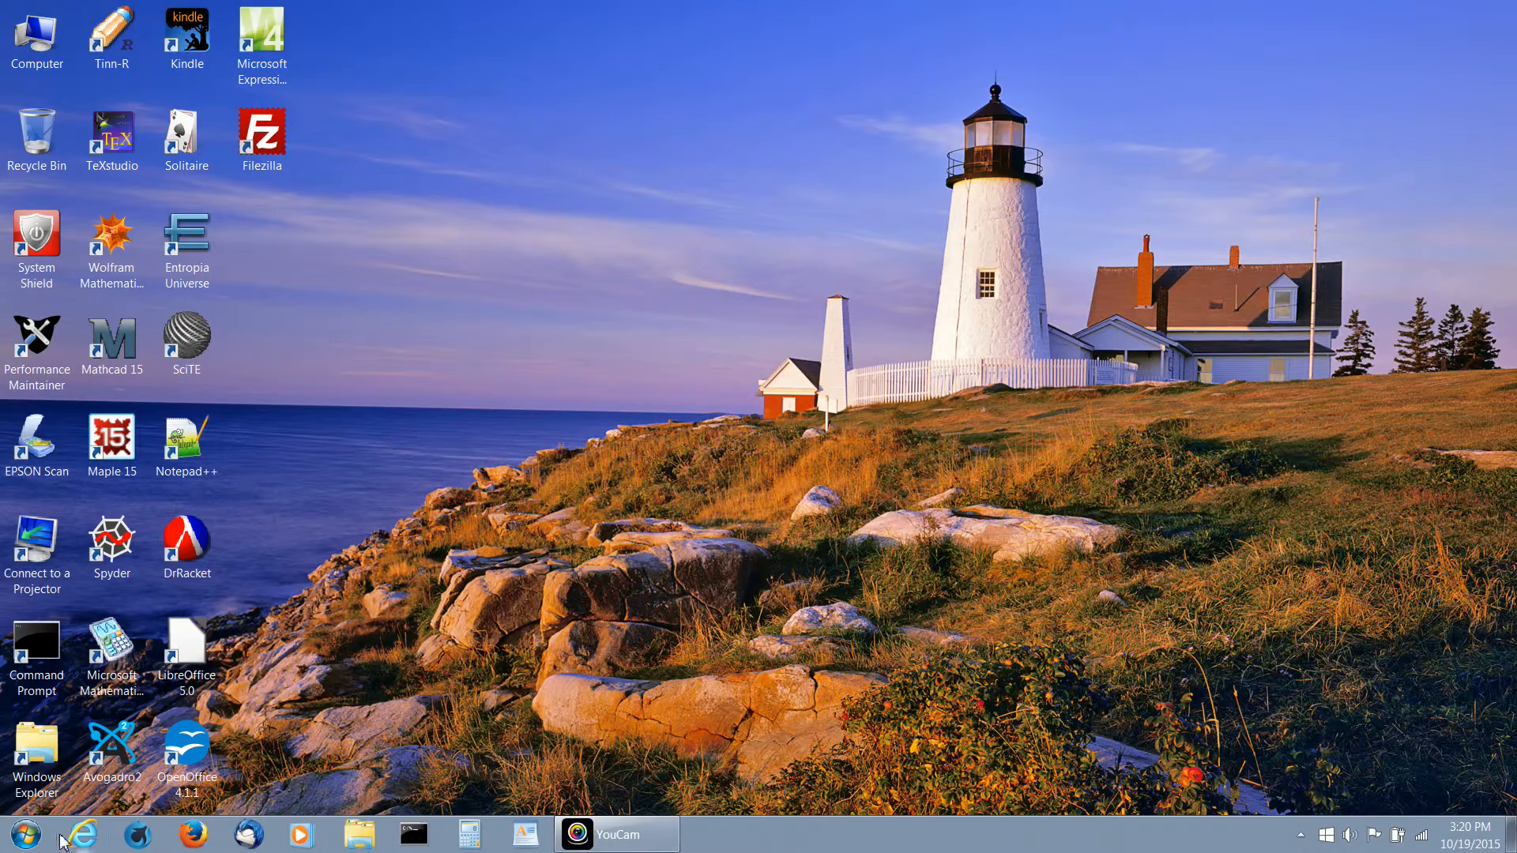
- Examine the All Programs folders and the Administrative Tools shortcuts offered by the Start menu, and close it
{"action": "left_click", "coordinate": [26, 836]}
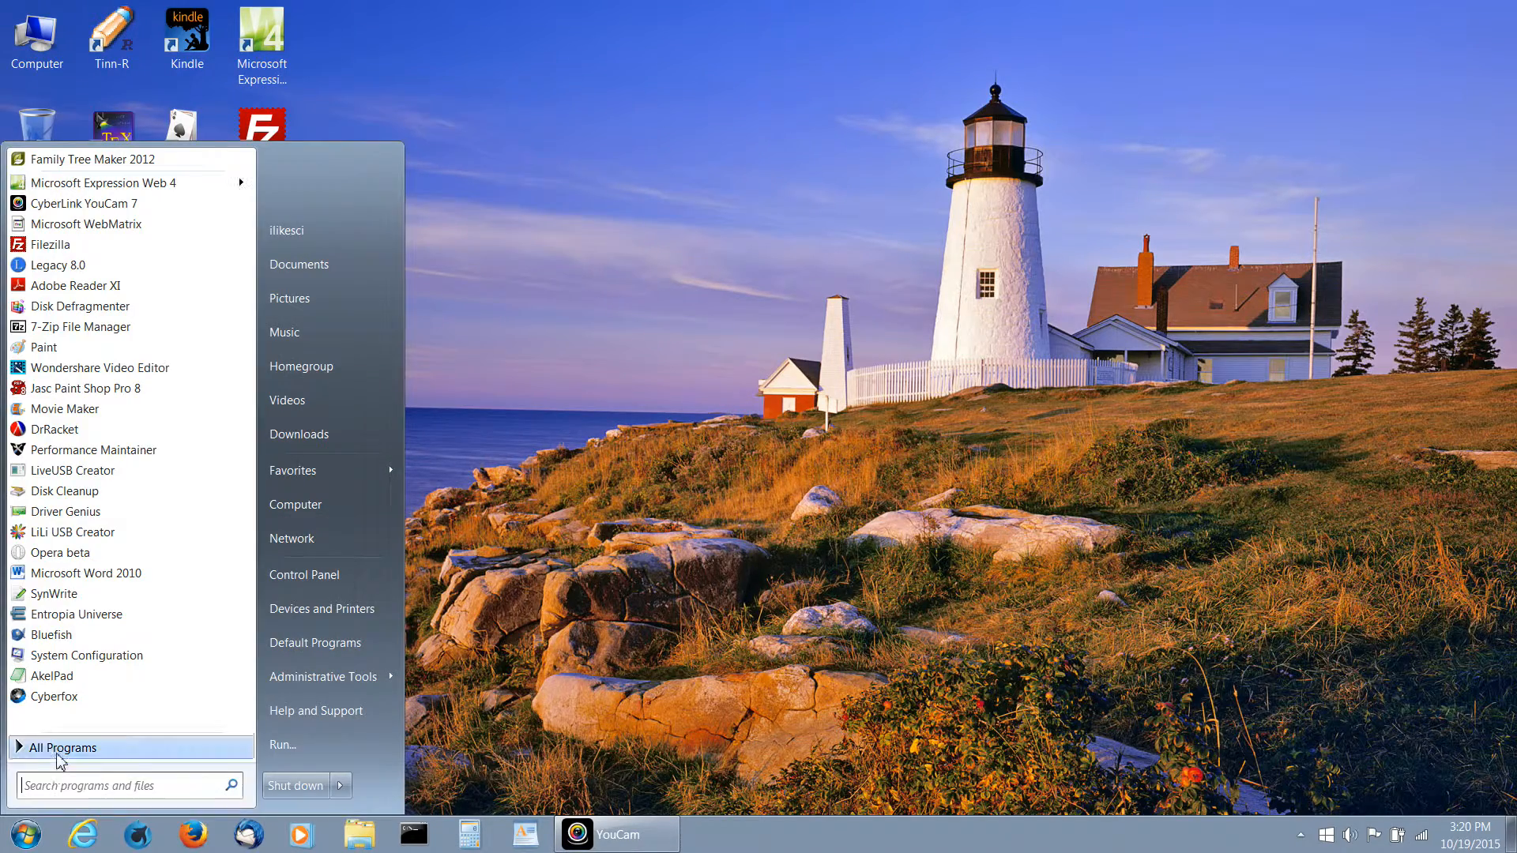
{"action": "left_click", "coordinate": [60, 757]}
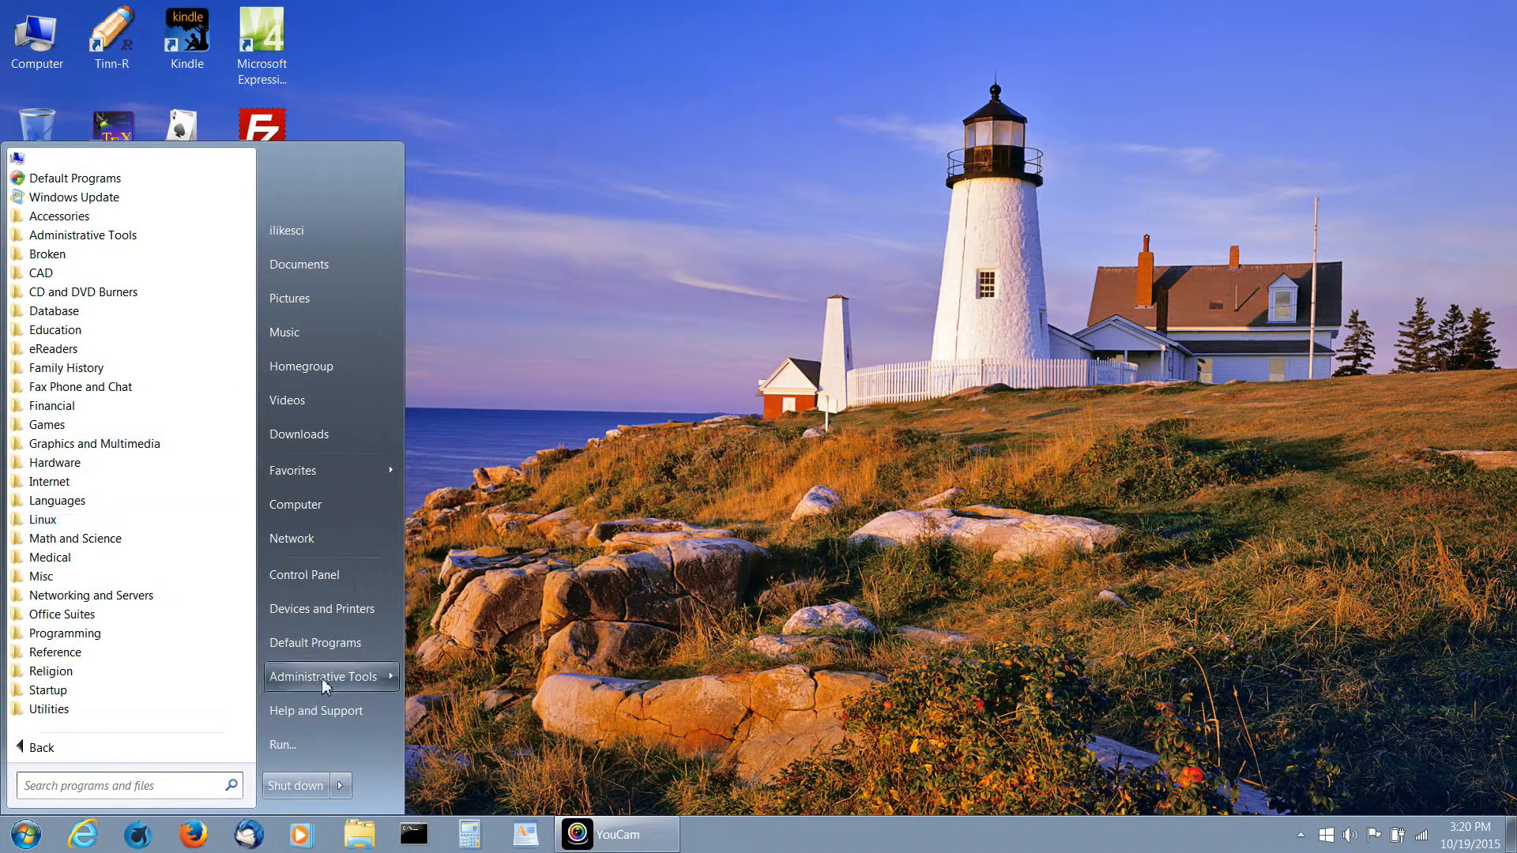
{"action": "mouse_move", "coordinate": [367, 680]}
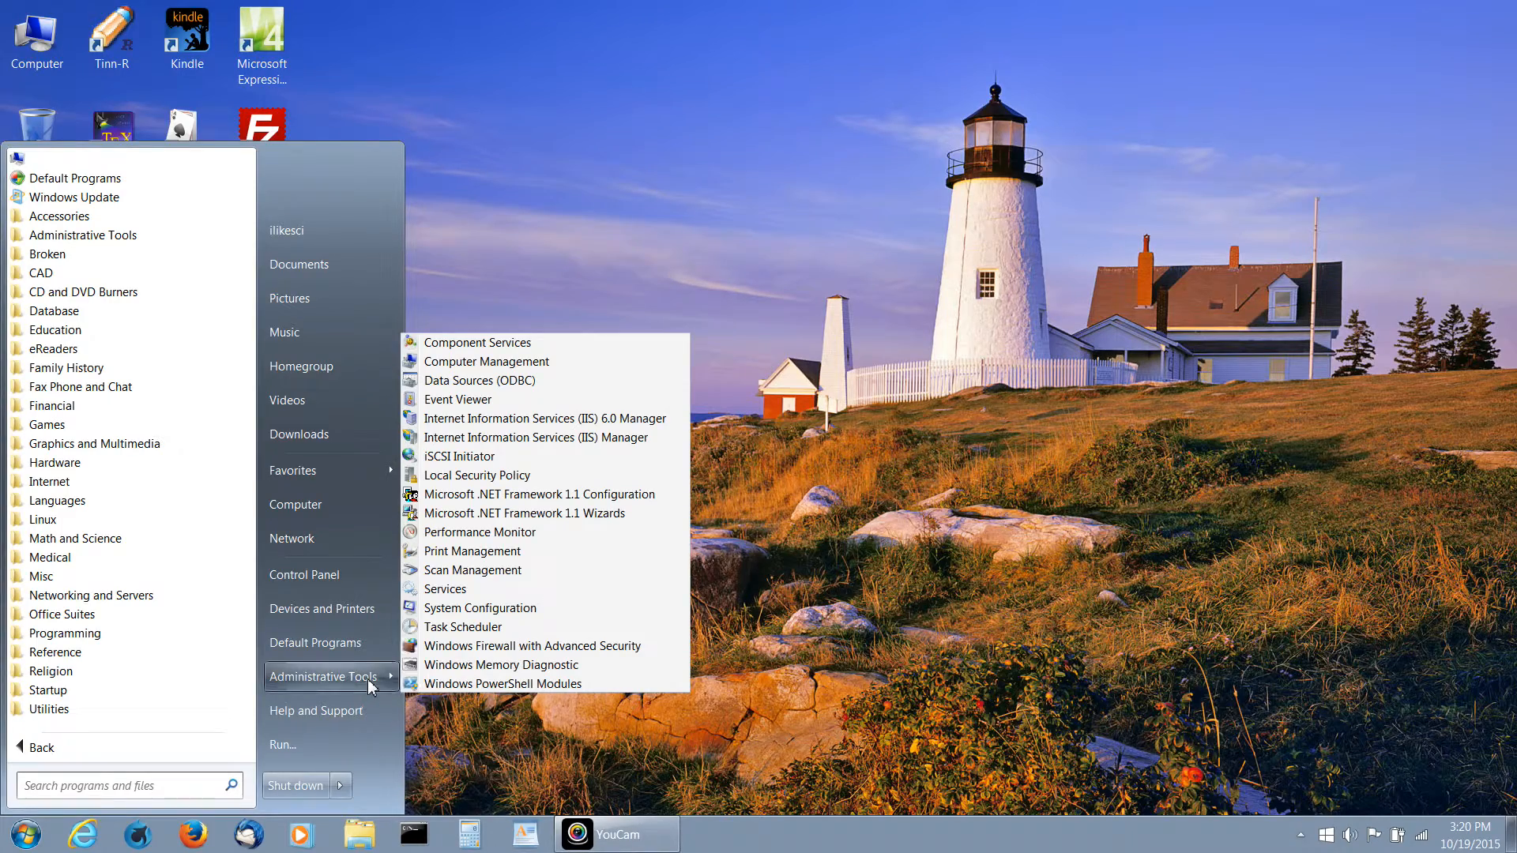
{"action": "left_click", "coordinate": [946, 384]}
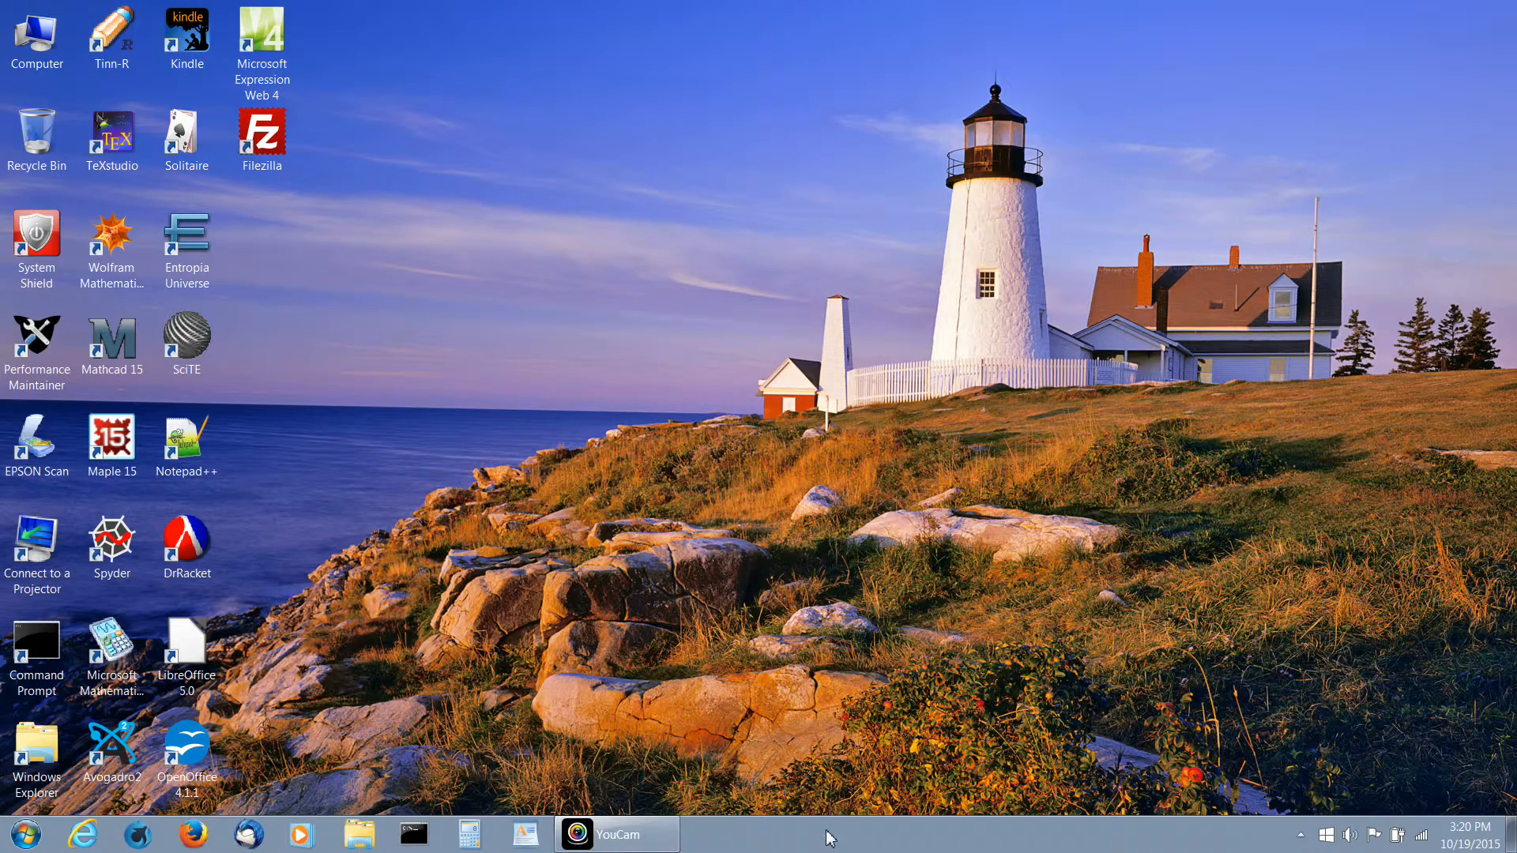
- Open the Customize Start Menu settings through the taskbar's properties
{"action": "right_click", "coordinate": [772, 839]}
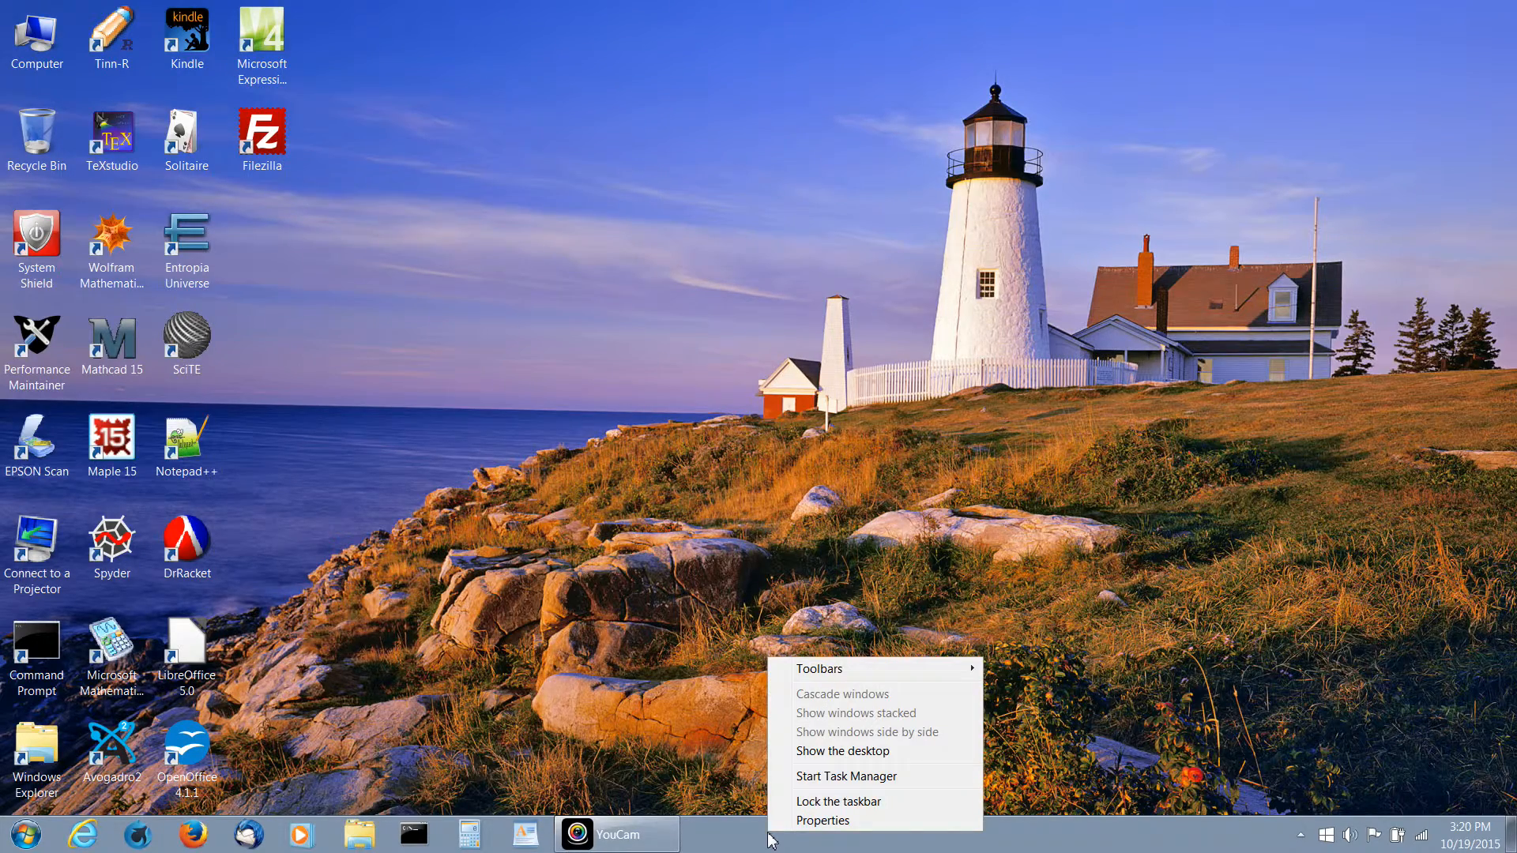
{"action": "left_click", "coordinate": [820, 821]}
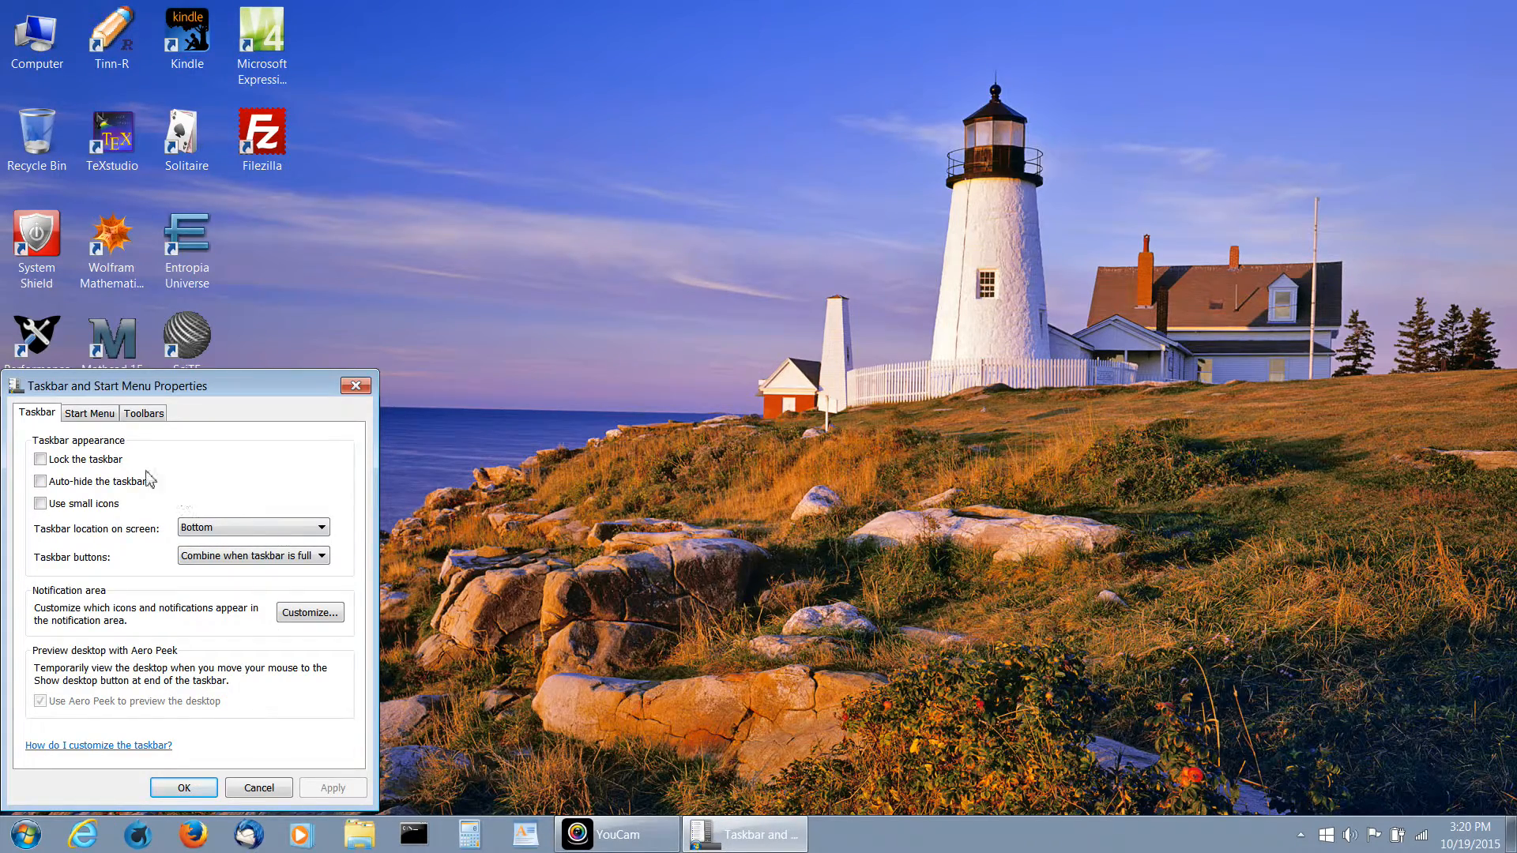
{"action": "left_click", "coordinate": [91, 415]}
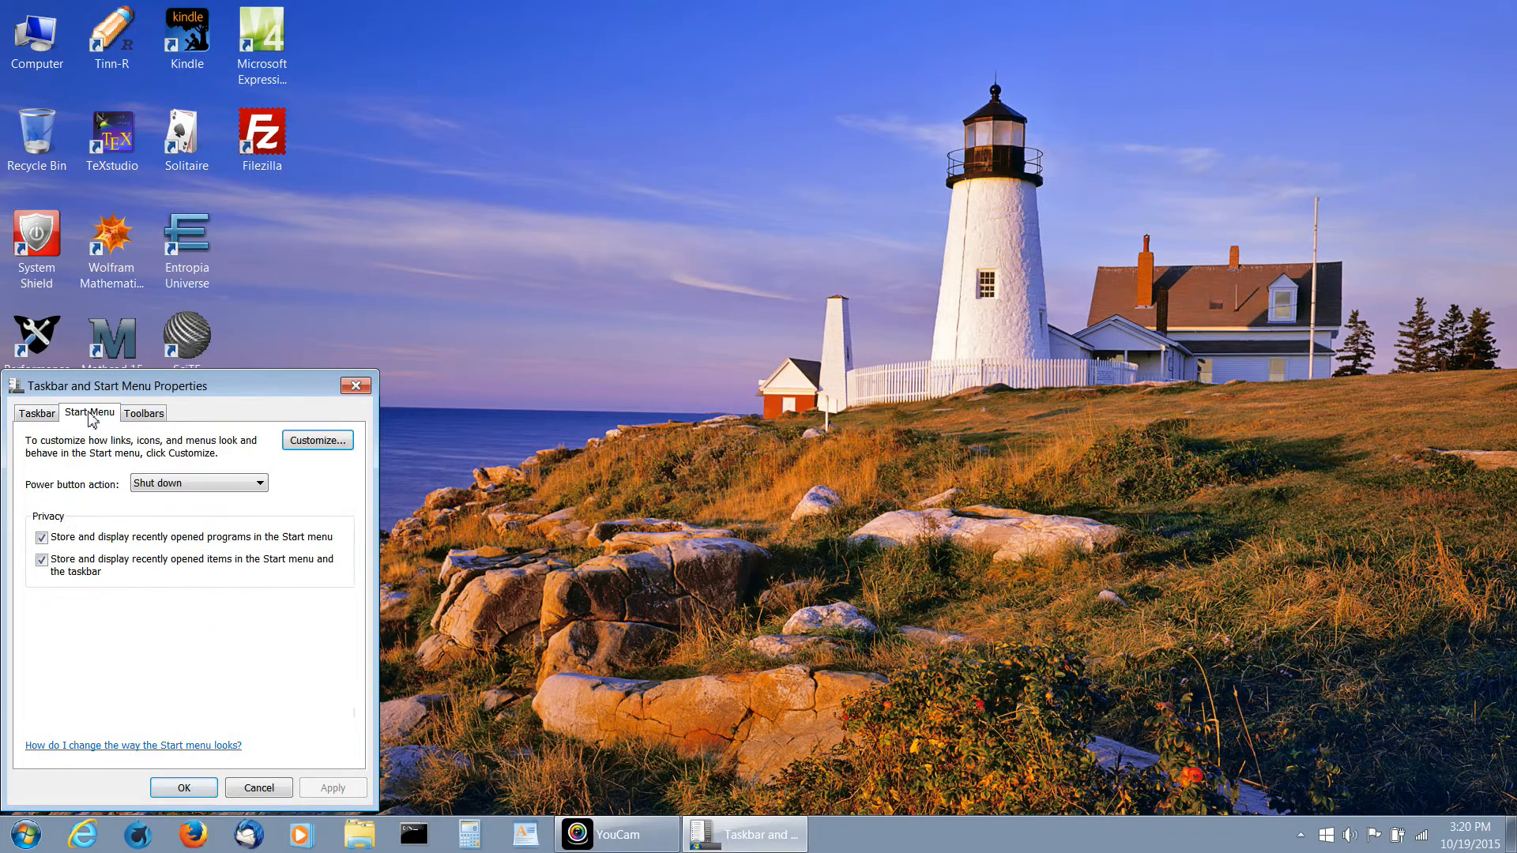
{"action": "left_click", "coordinate": [317, 443]}
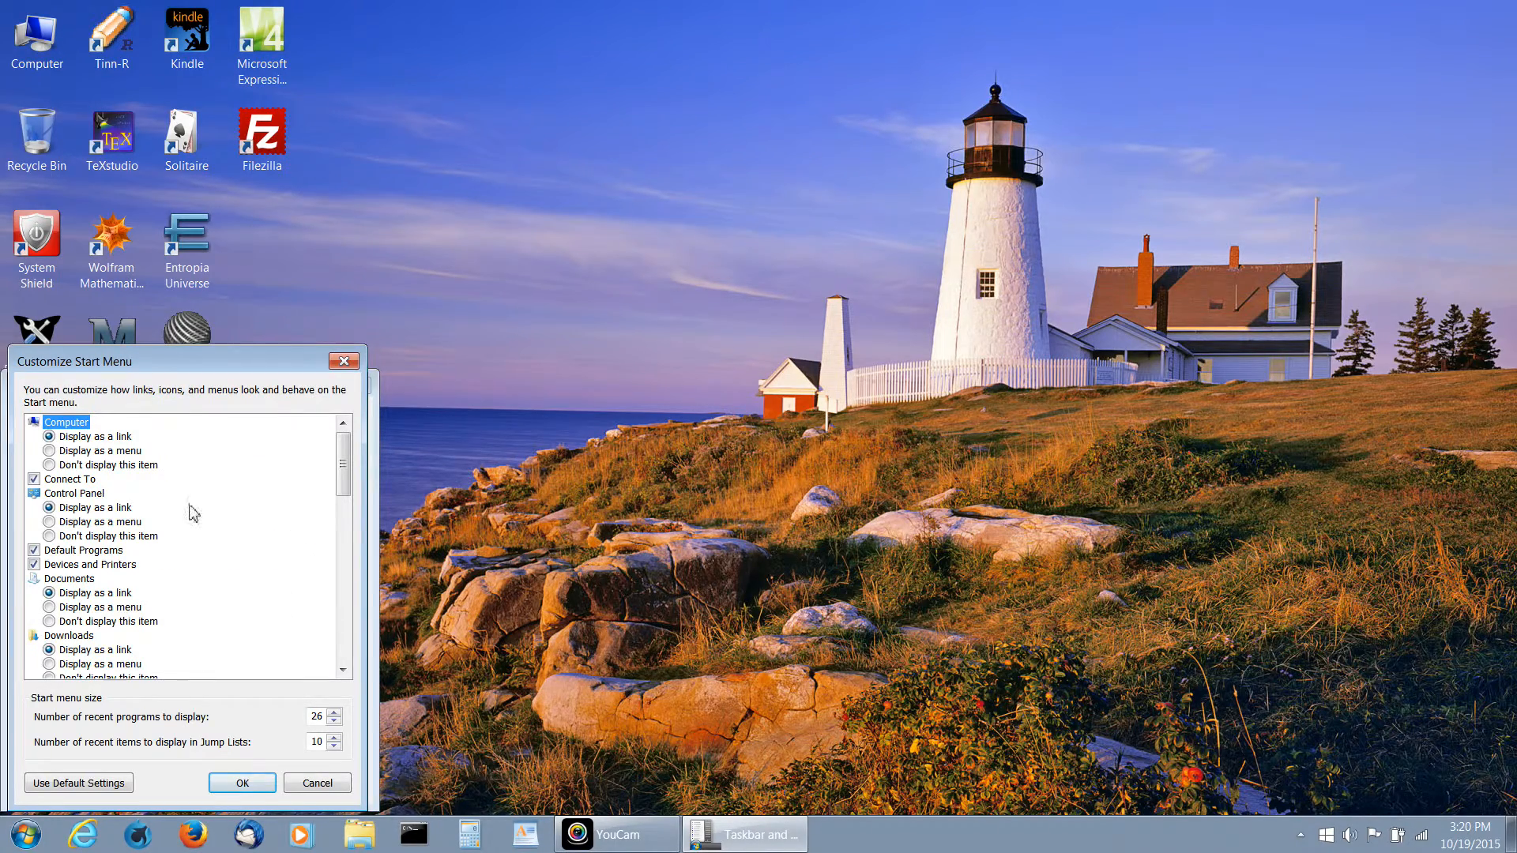
- Examine the Start menu customization options through System administrative tools and Videos, and leave both property dialogs without saving
{"action": "scroll", "coordinate": [190, 515], "scroll_direction": "down", "scroll_amount": 4}
{"action": "scroll", "coordinate": [190, 515], "scroll_direction": "down", "scroll_amount": 10}
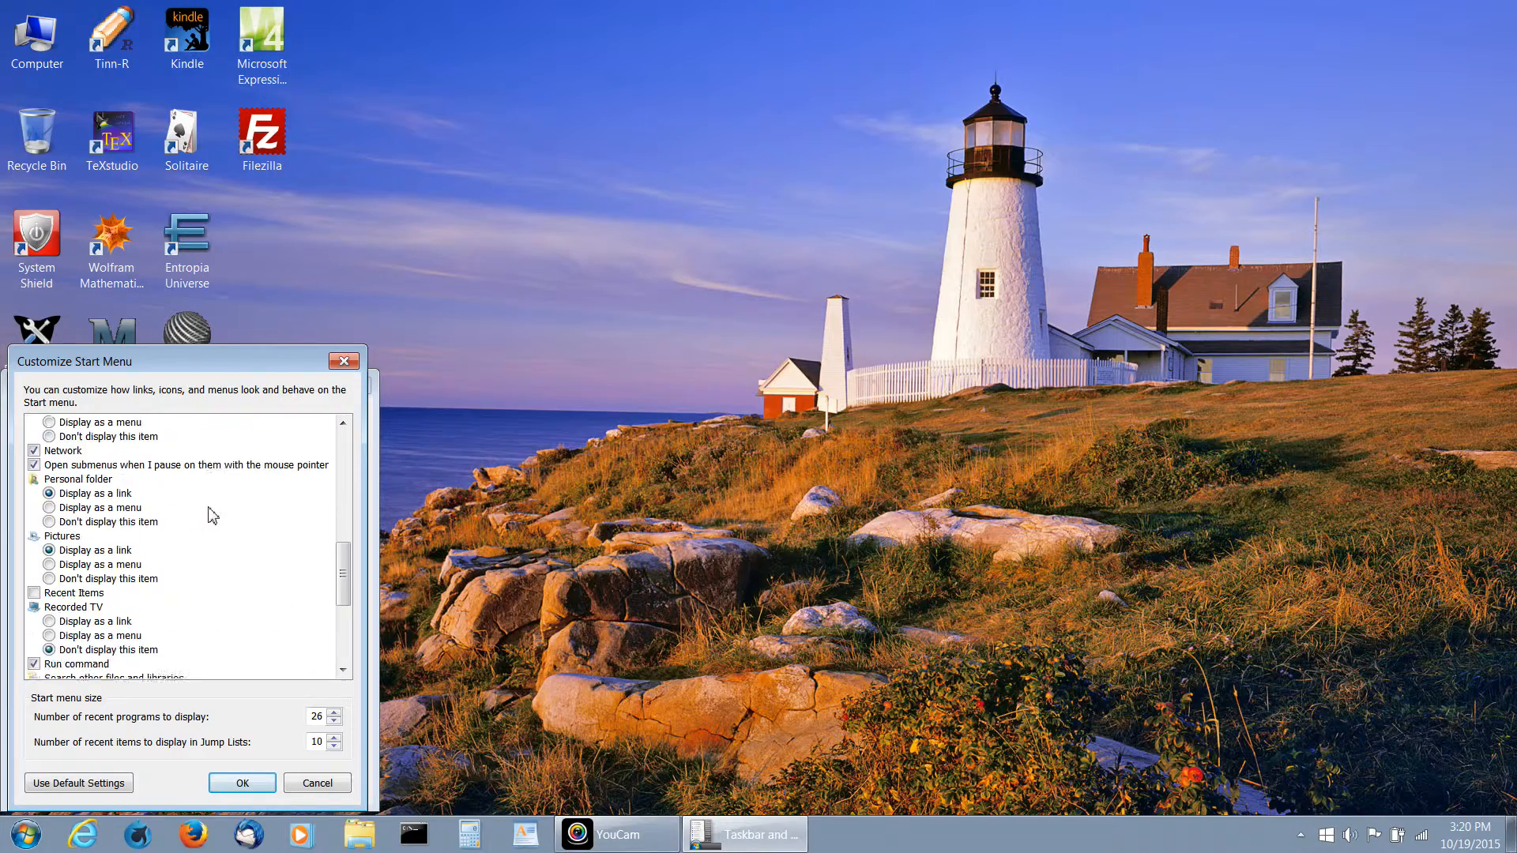
{"action": "scroll", "coordinate": [213, 515], "scroll_direction": "down", "scroll_amount": 1}
{"action": "scroll", "coordinate": [212, 515], "scroll_direction": "up", "scroll_amount": 8}
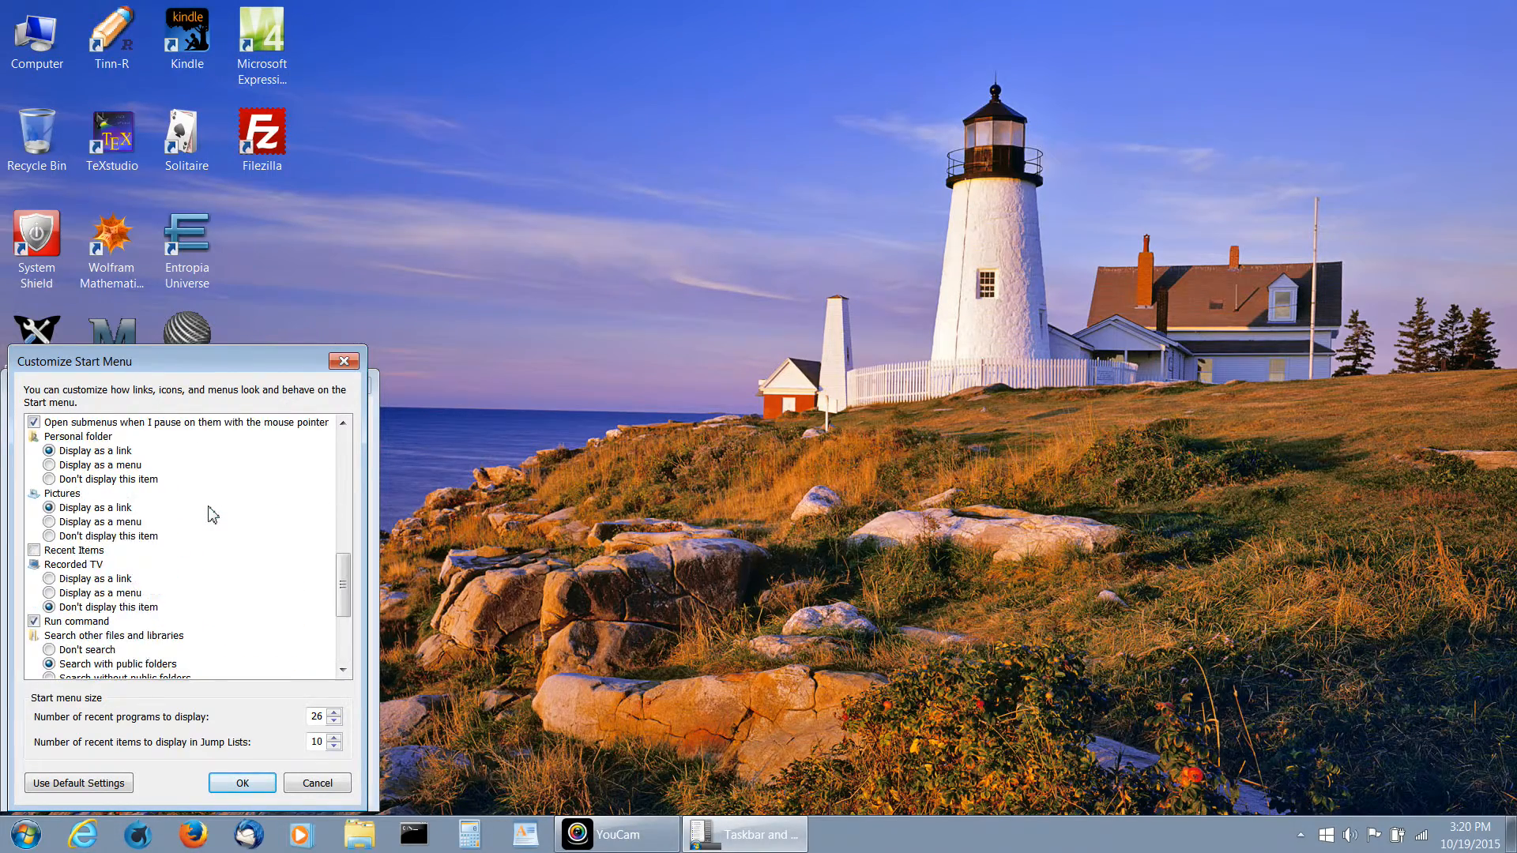
{"action": "scroll", "coordinate": [212, 515], "scroll_direction": "up", "scroll_amount": 7}
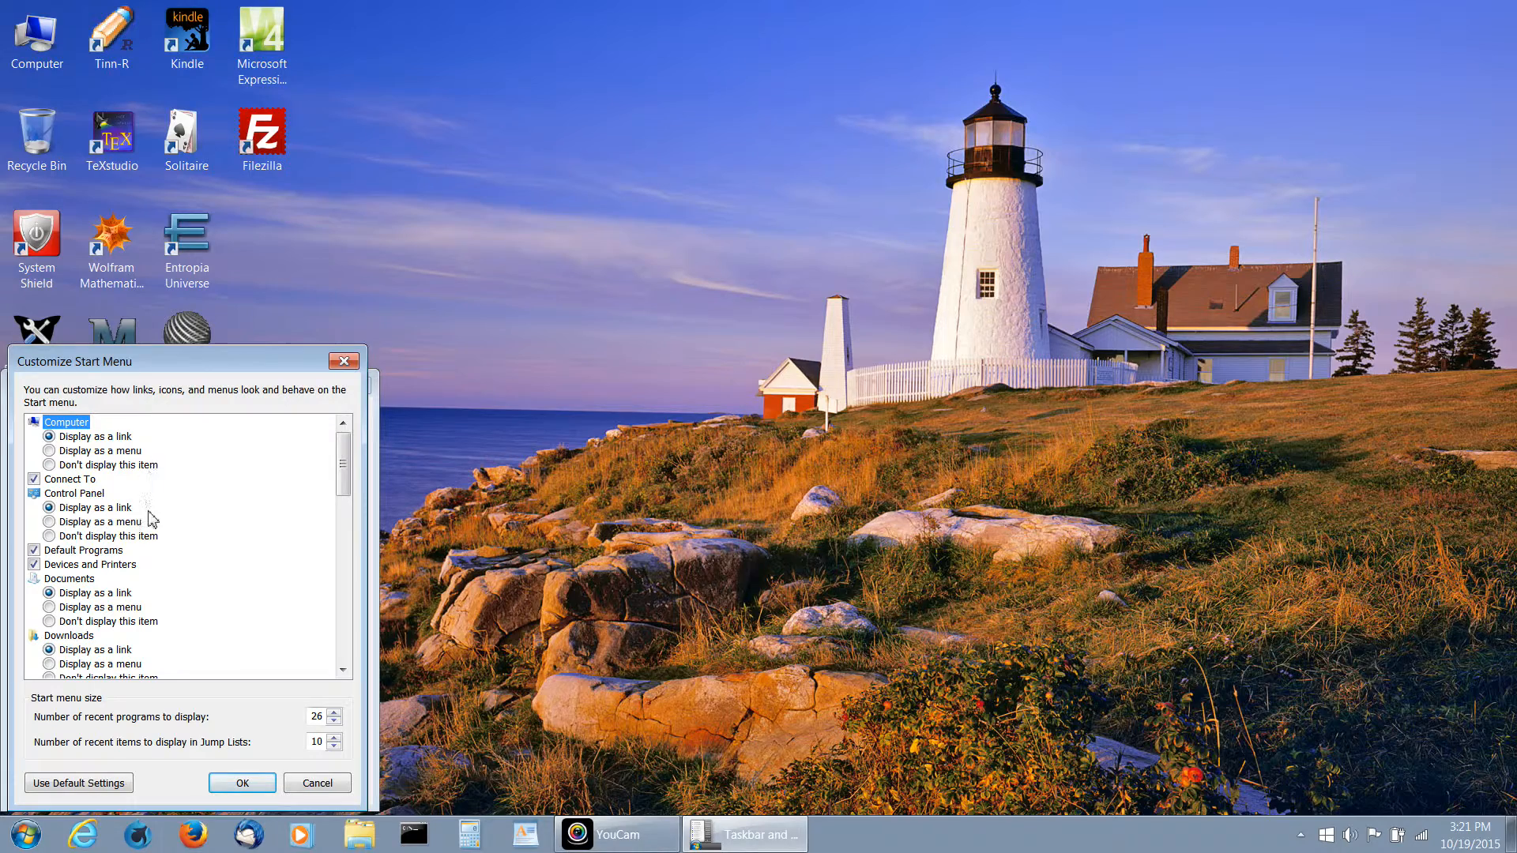
{"action": "scroll", "coordinate": [155, 546], "scroll_direction": "down", "scroll_amount": 1}
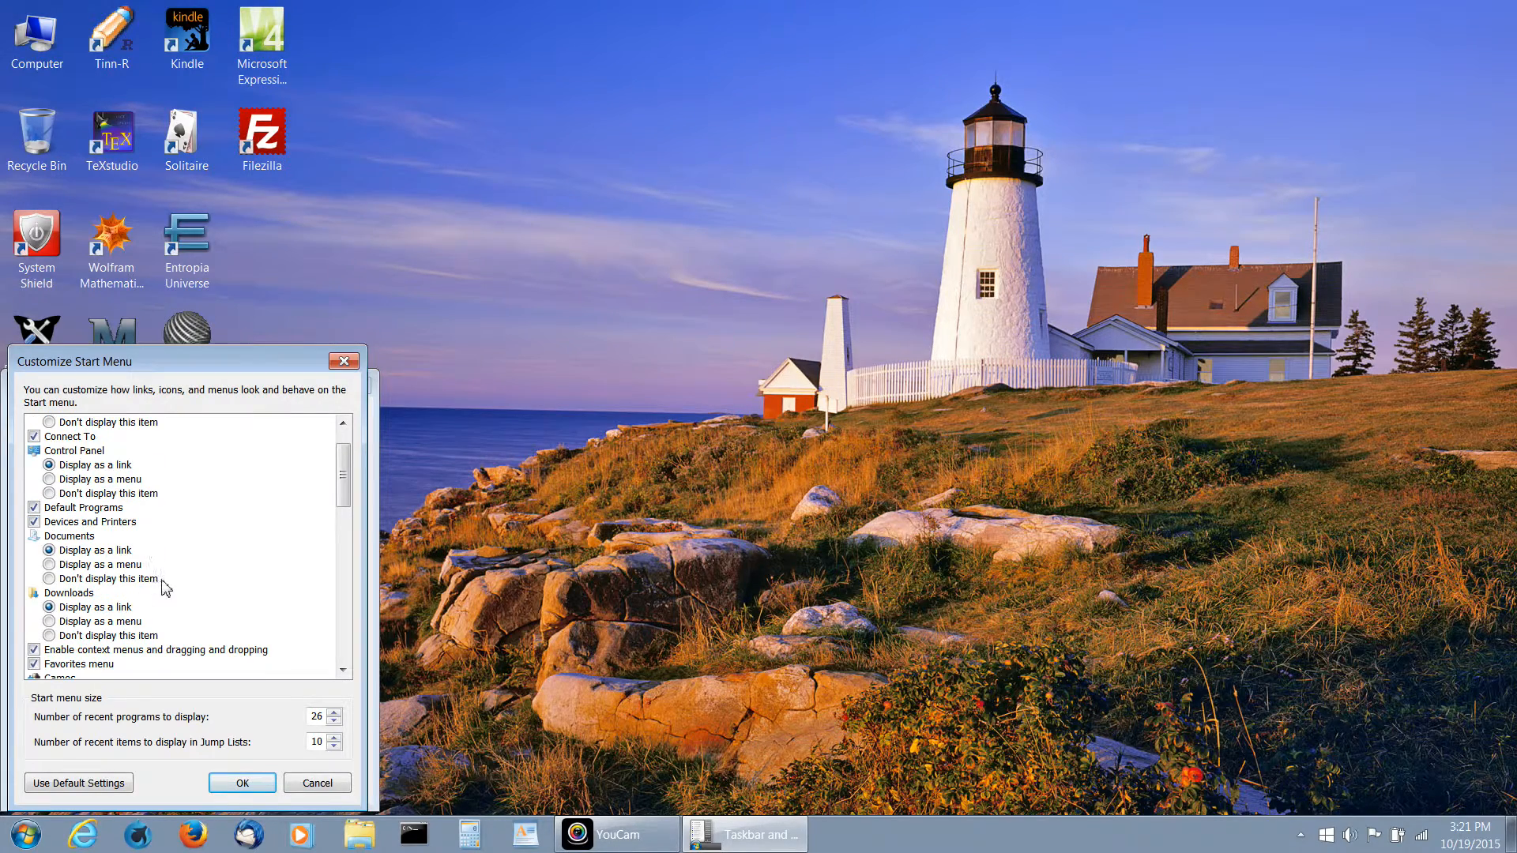
{"action": "scroll", "coordinate": [162, 580], "scroll_direction": "down", "scroll_amount": 2}
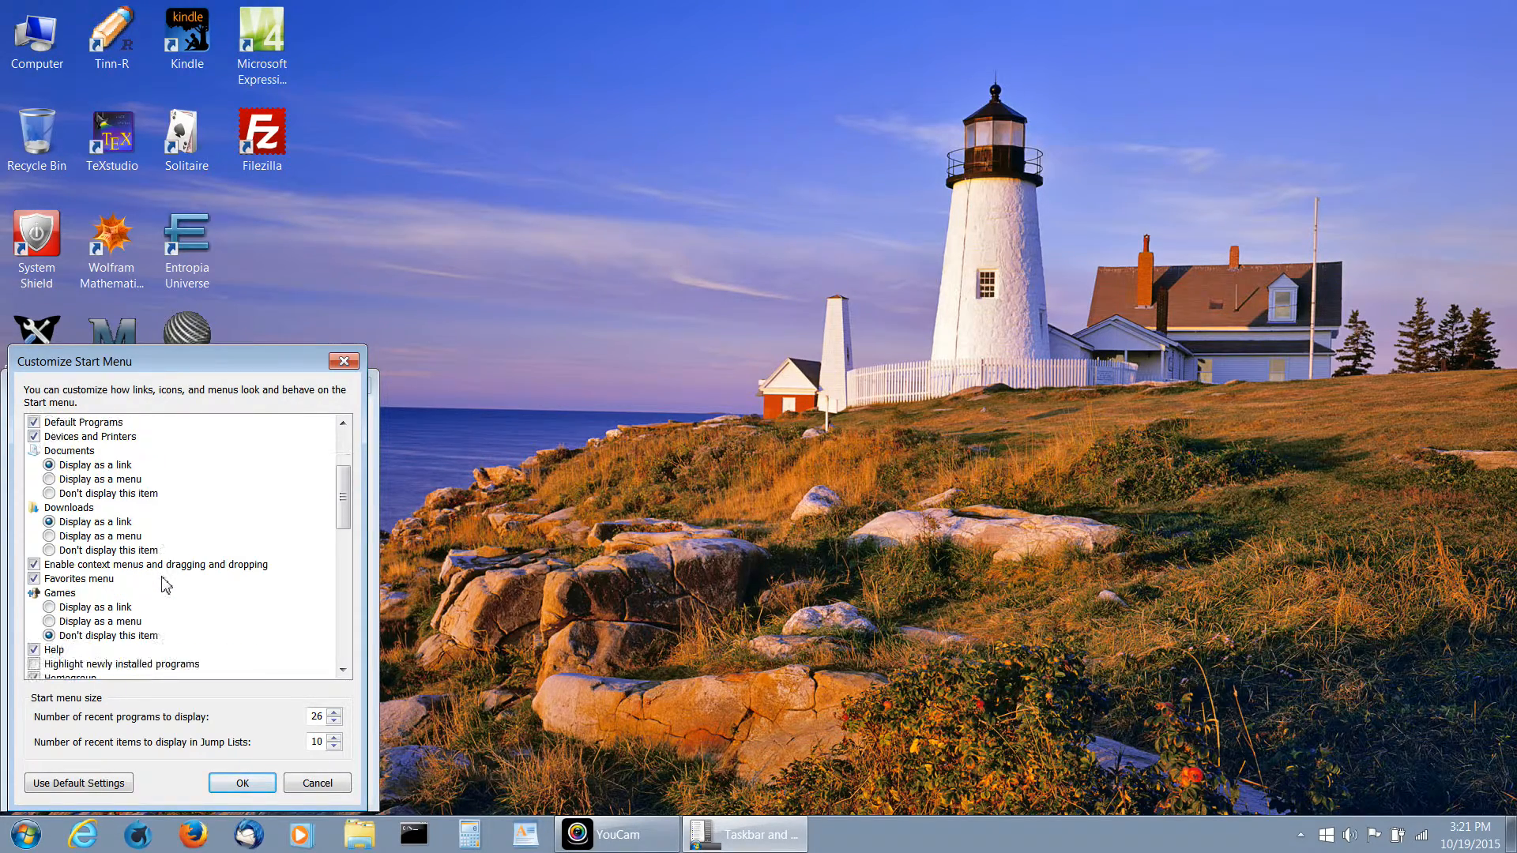
{"action": "scroll", "coordinate": [164, 586], "scroll_direction": "down", "scroll_amount": 1}
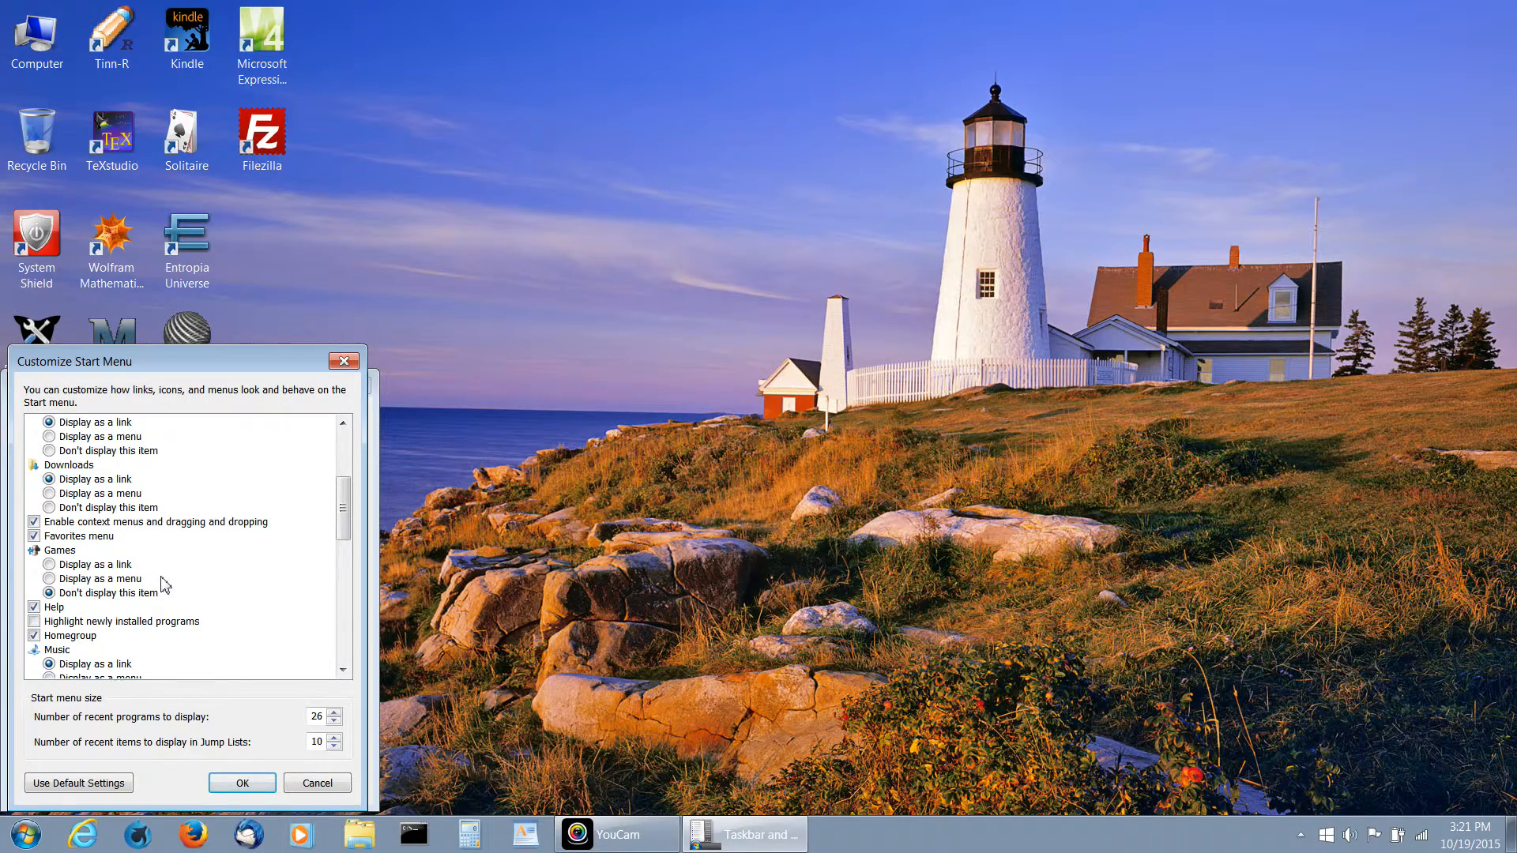
{"action": "scroll", "coordinate": [165, 586], "scroll_direction": "down", "scroll_amount": 1}
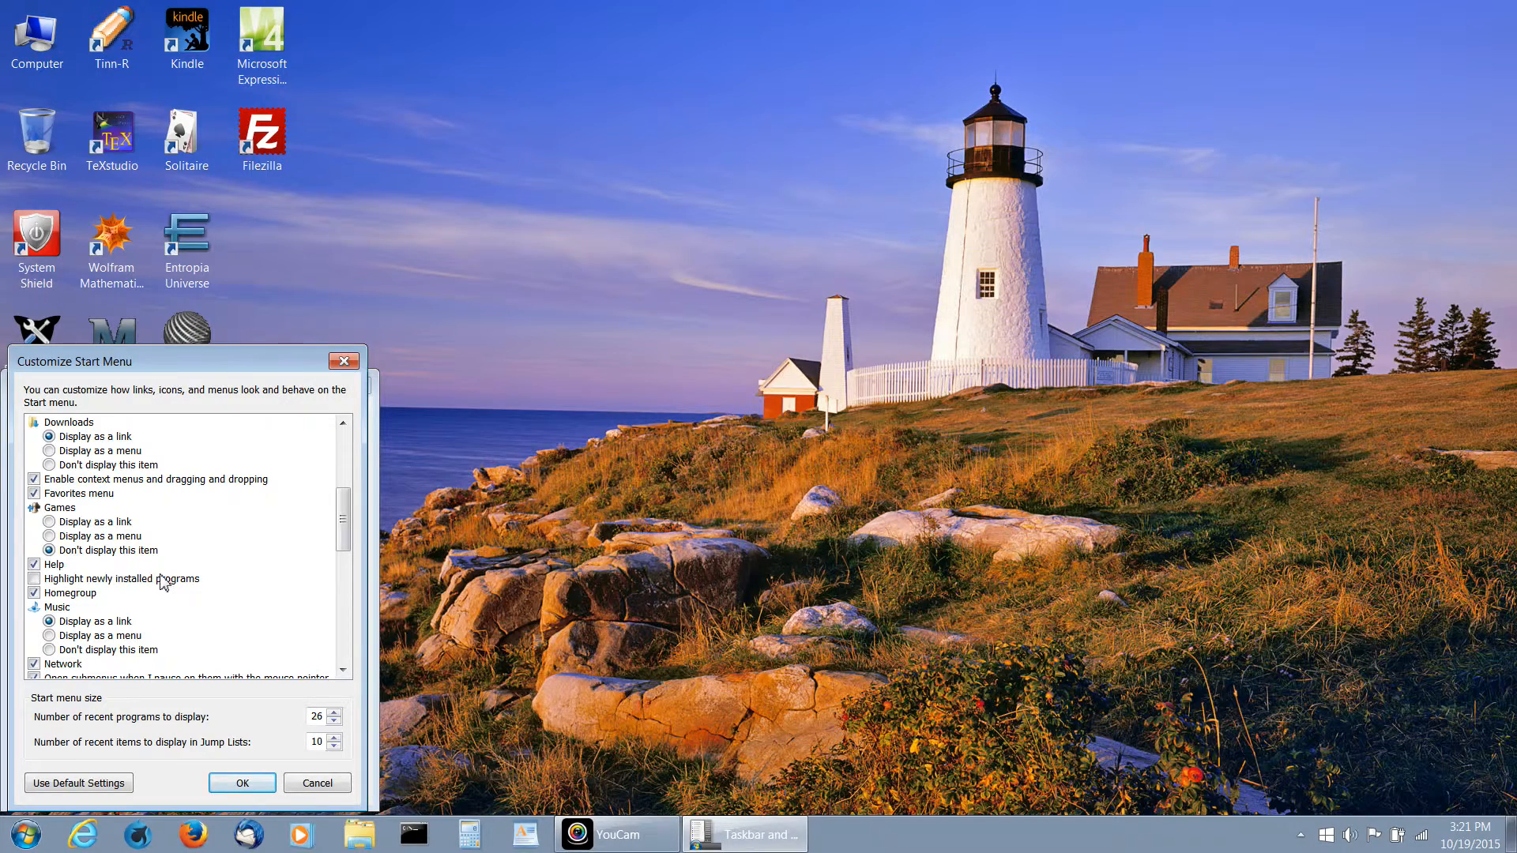
{"action": "scroll", "coordinate": [163, 582], "scroll_direction": "down", "scroll_amount": 1}
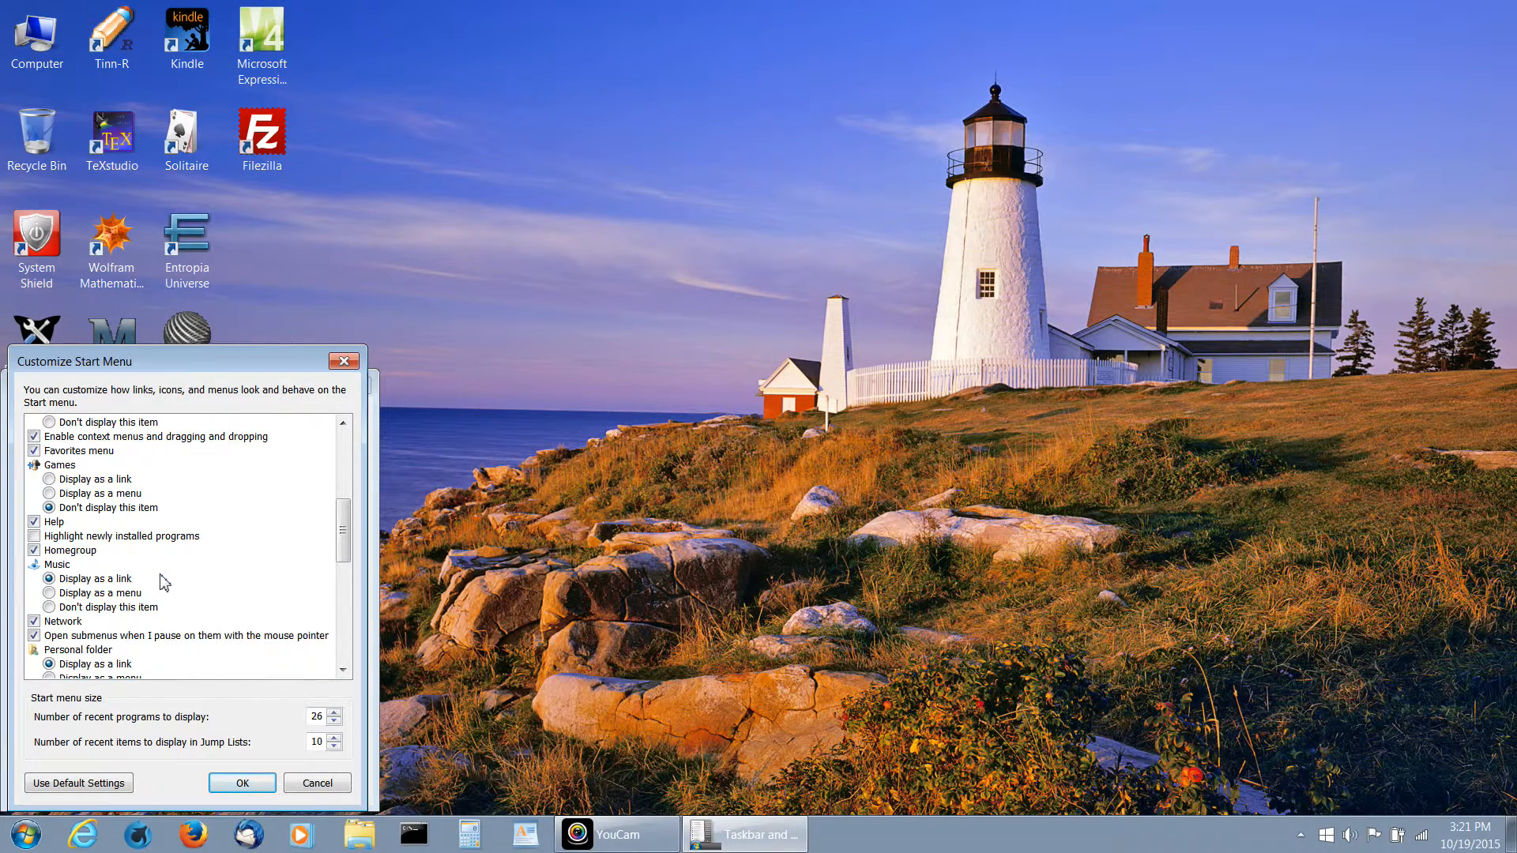
{"action": "scroll", "coordinate": [164, 583], "scroll_direction": "down", "scroll_amount": 1}
{"action": "scroll", "coordinate": [164, 582], "scroll_direction": "down", "scroll_amount": 1}
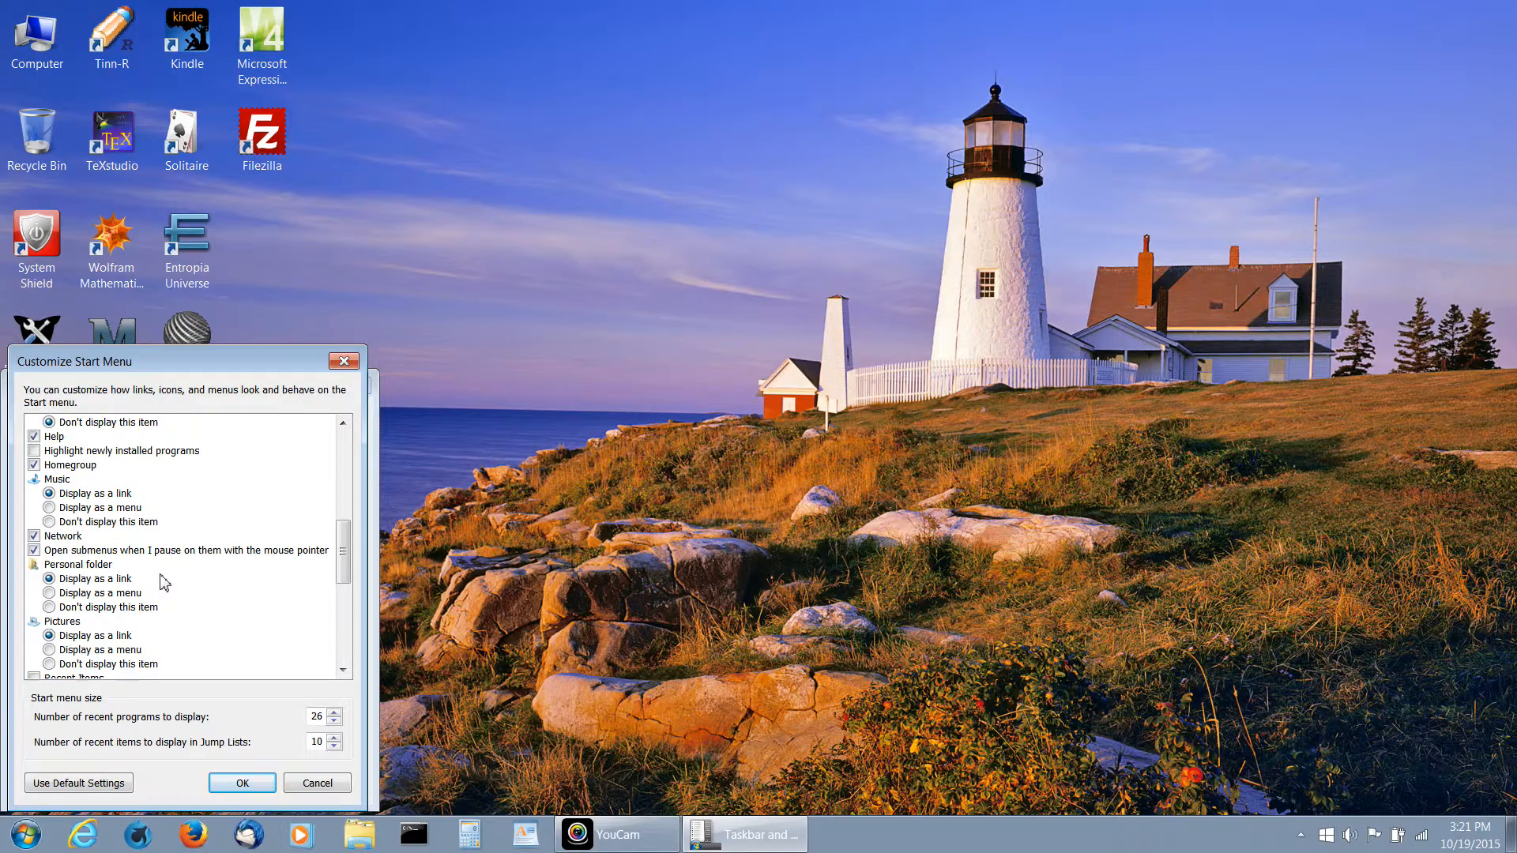
{"action": "scroll", "coordinate": [164, 583], "scroll_direction": "down", "scroll_amount": 1}
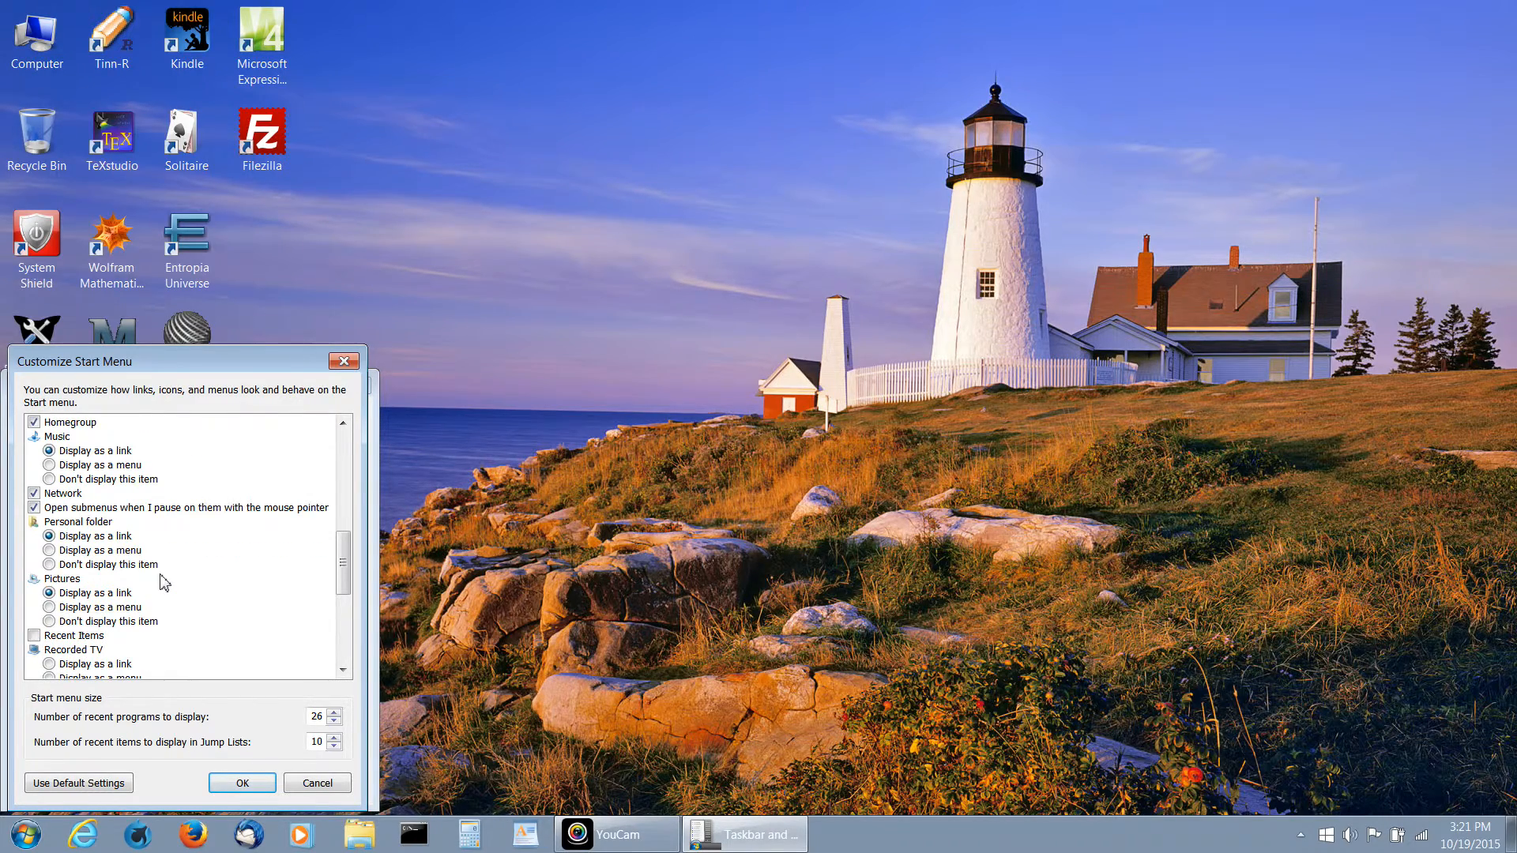
{"action": "scroll", "coordinate": [164, 583], "scroll_direction": "down", "scroll_amount": 1}
{"action": "scroll", "coordinate": [163, 582], "scroll_direction": "down", "scroll_amount": 1}
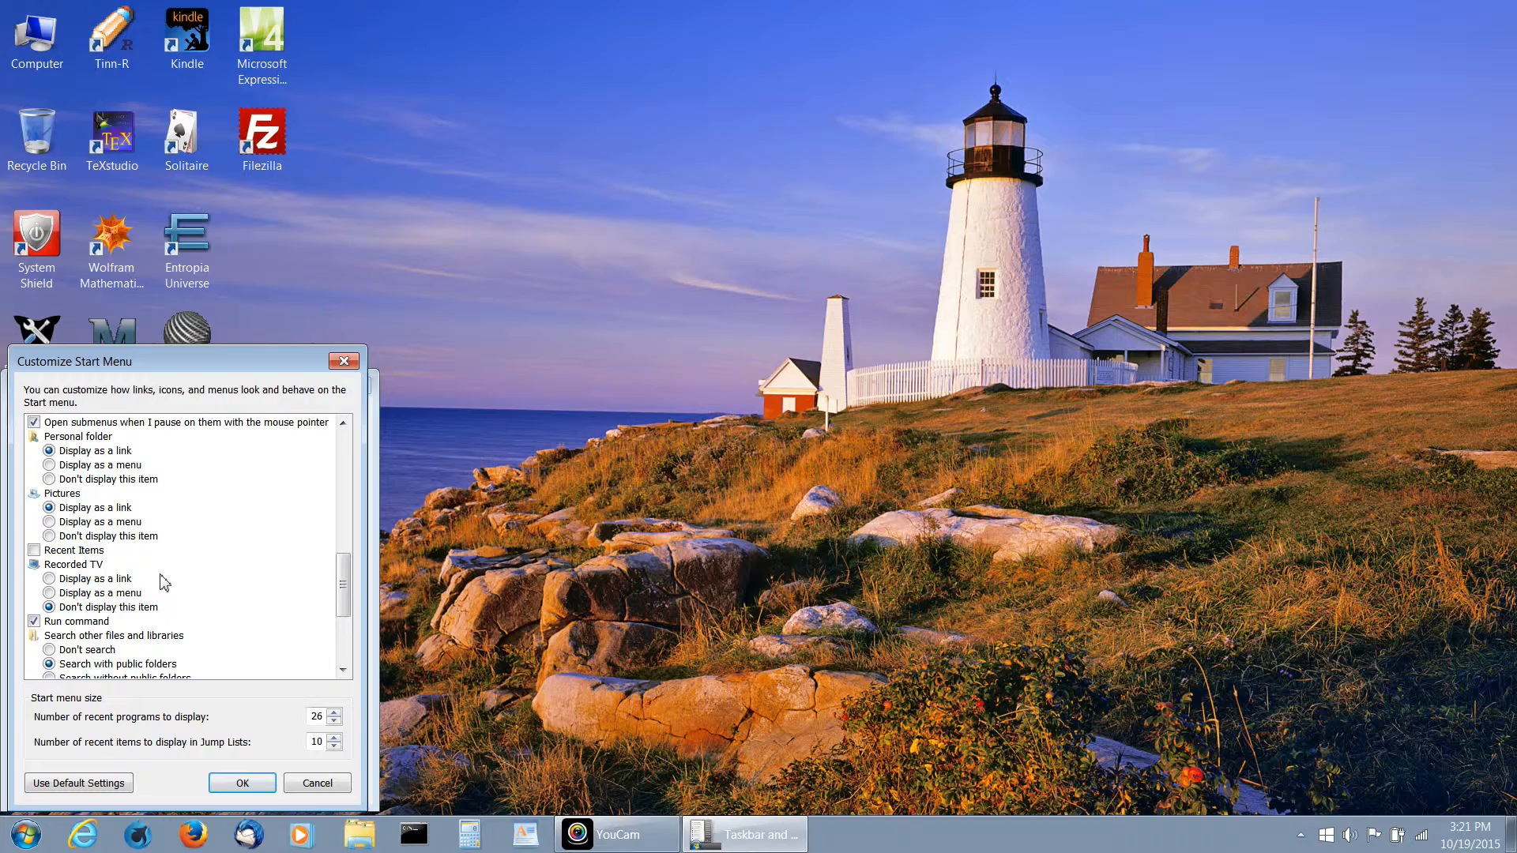
{"action": "scroll", "coordinate": [162, 582], "scroll_direction": "down", "scroll_amount": 1}
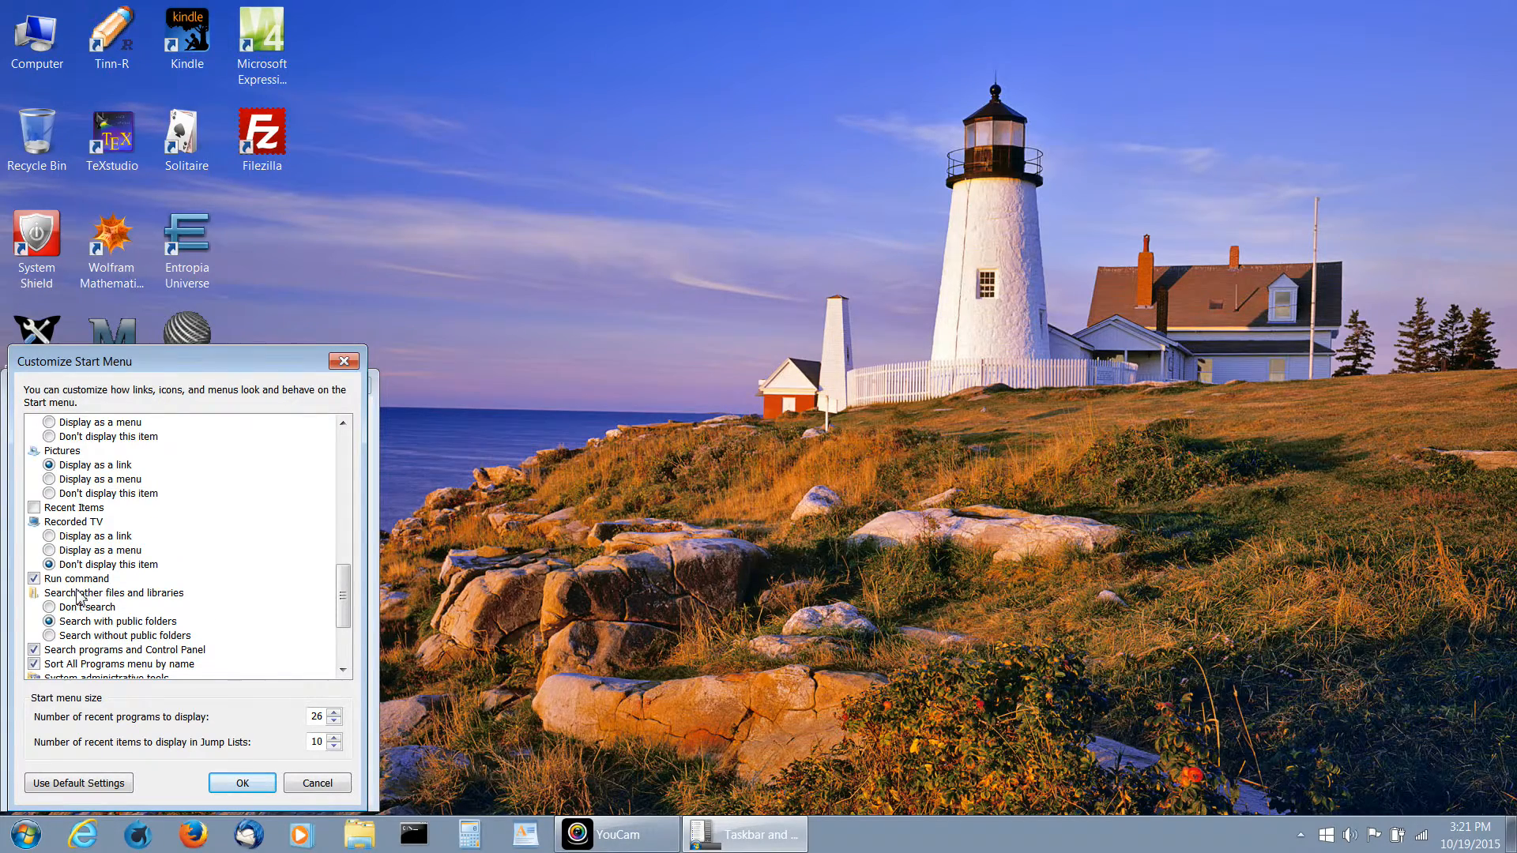
{"action": "scroll", "coordinate": [79, 597], "scroll_direction": "down", "scroll_amount": 1}
{"action": "scroll", "coordinate": [79, 597], "scroll_direction": "down", "scroll_amount": 1}
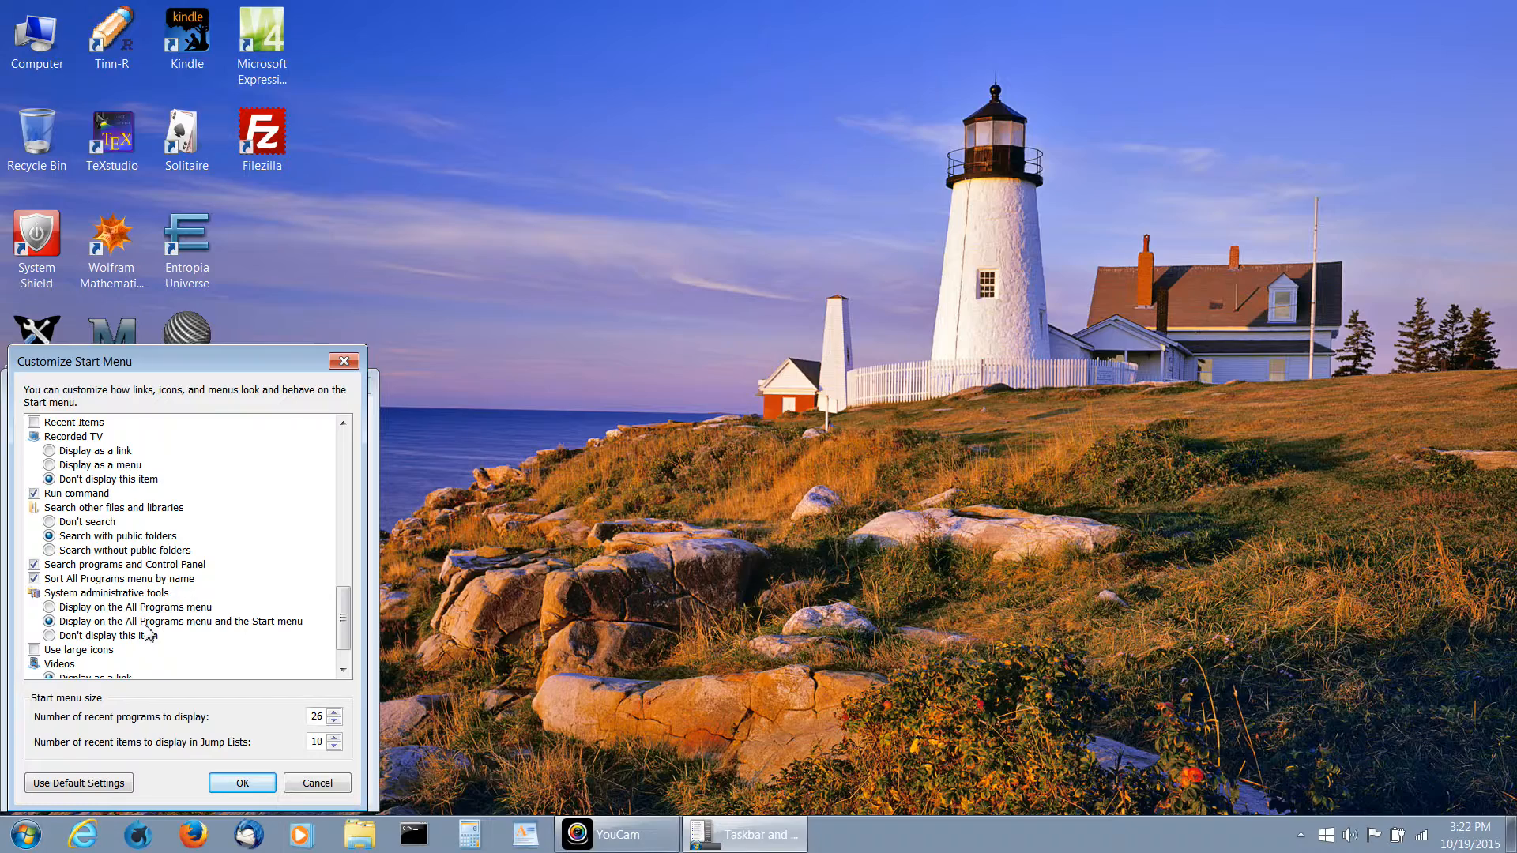
{"action": "scroll", "coordinate": [207, 622], "scroll_direction": "down", "scroll_amount": 1}
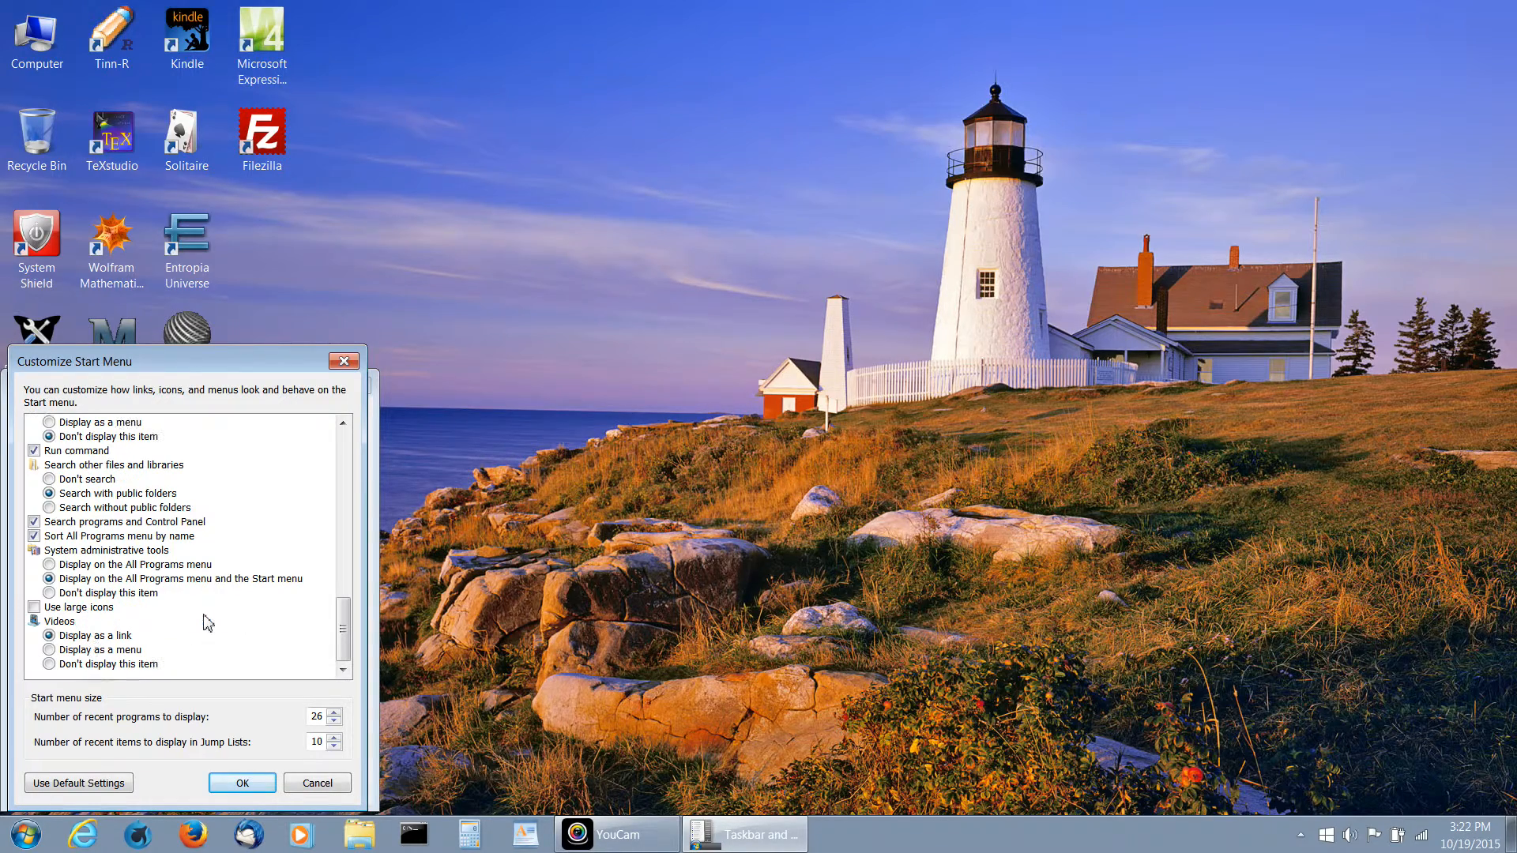
{"action": "left_click", "coordinate": [317, 785]}
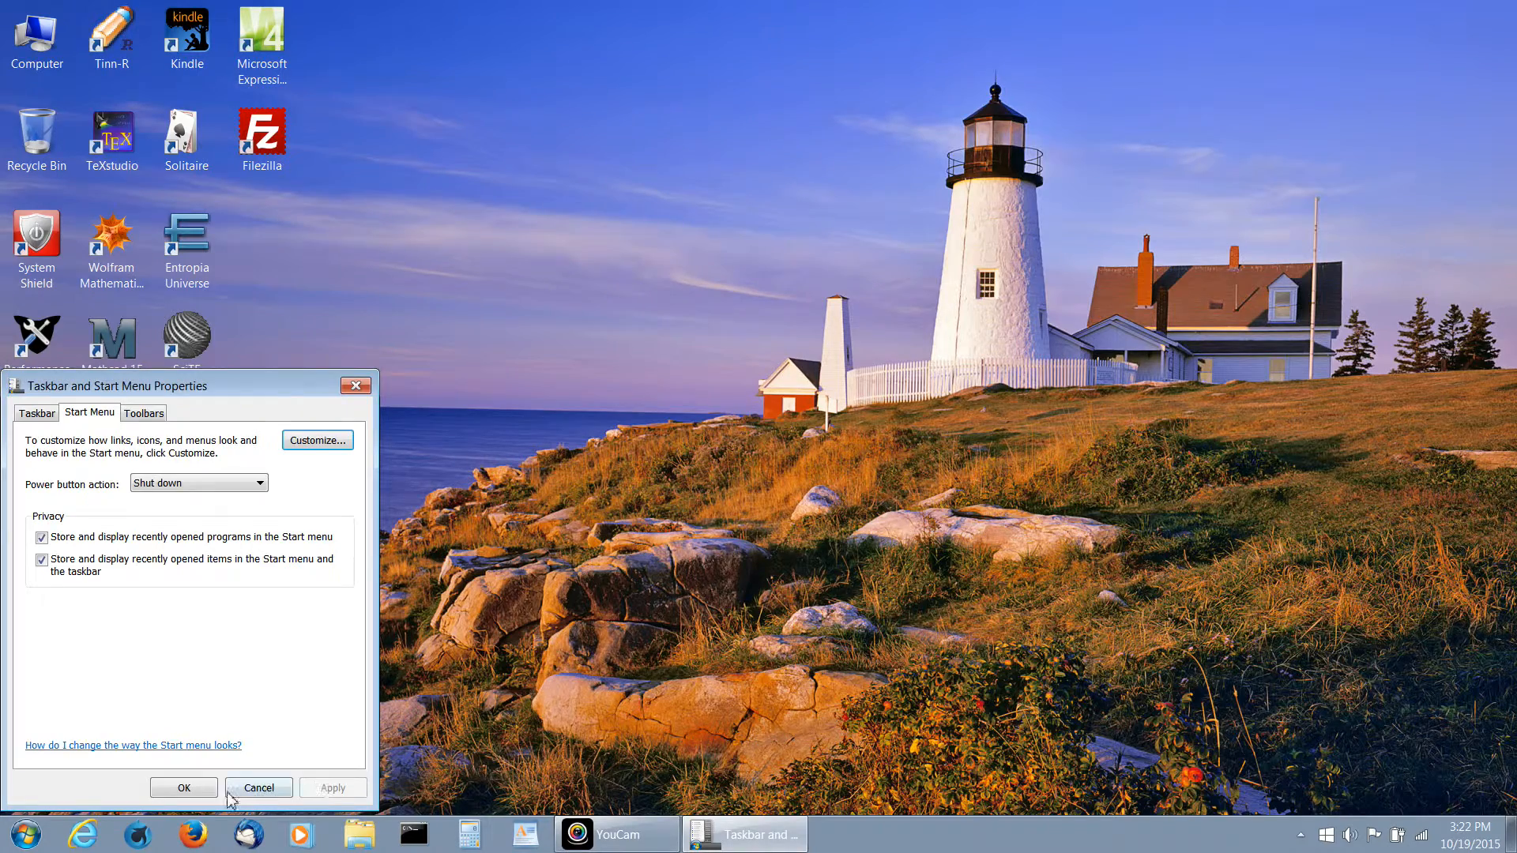
{"action": "left_click", "coordinate": [258, 789]}
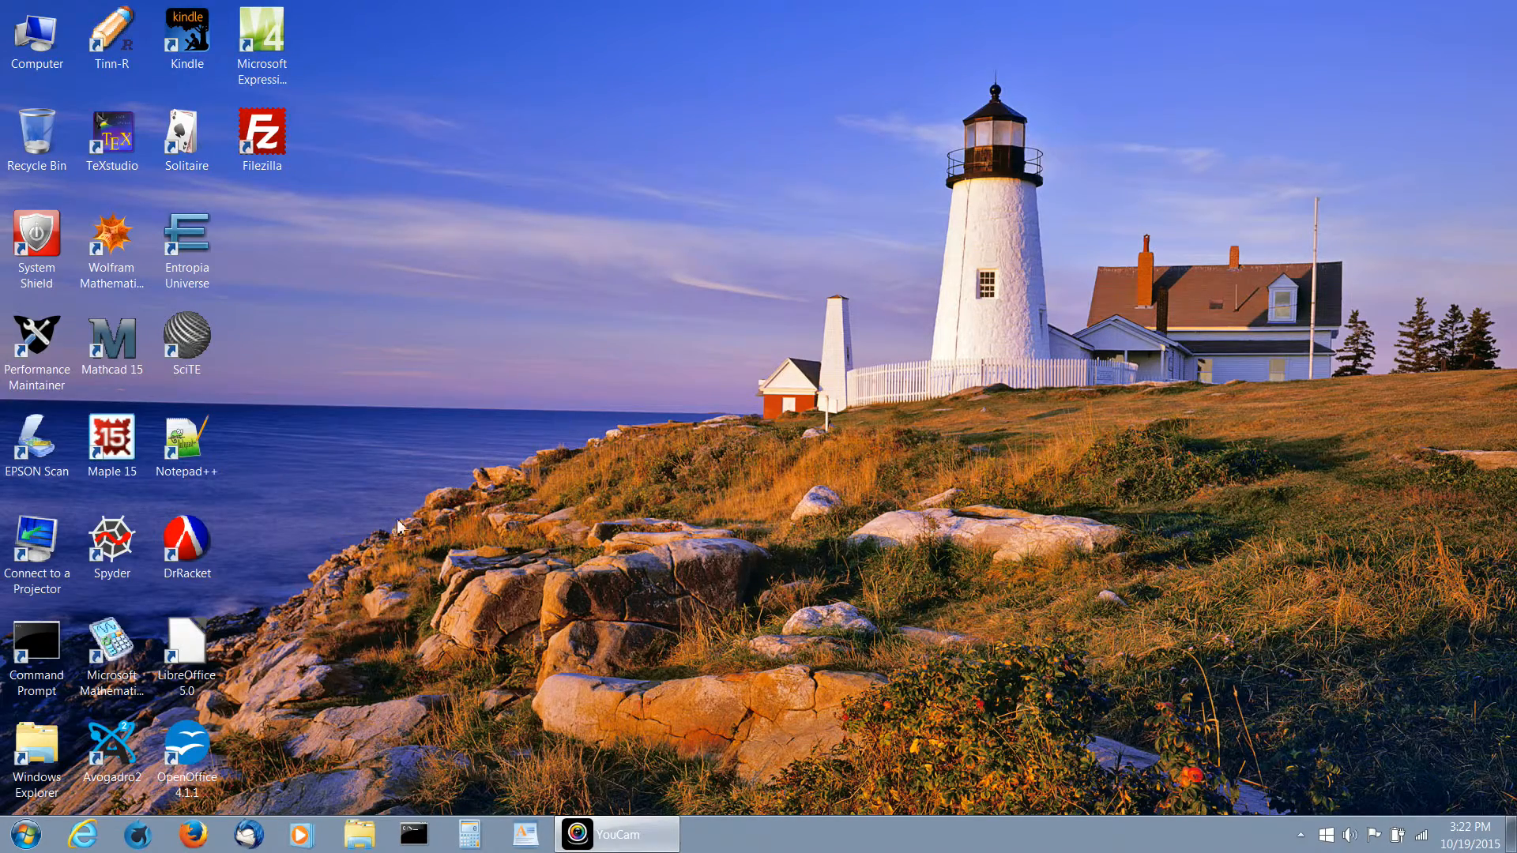
- Look over the contents of the Administrative Tools folder under All Programs and dismiss the Start menu
{"action": "left_click", "coordinate": [24, 848]}
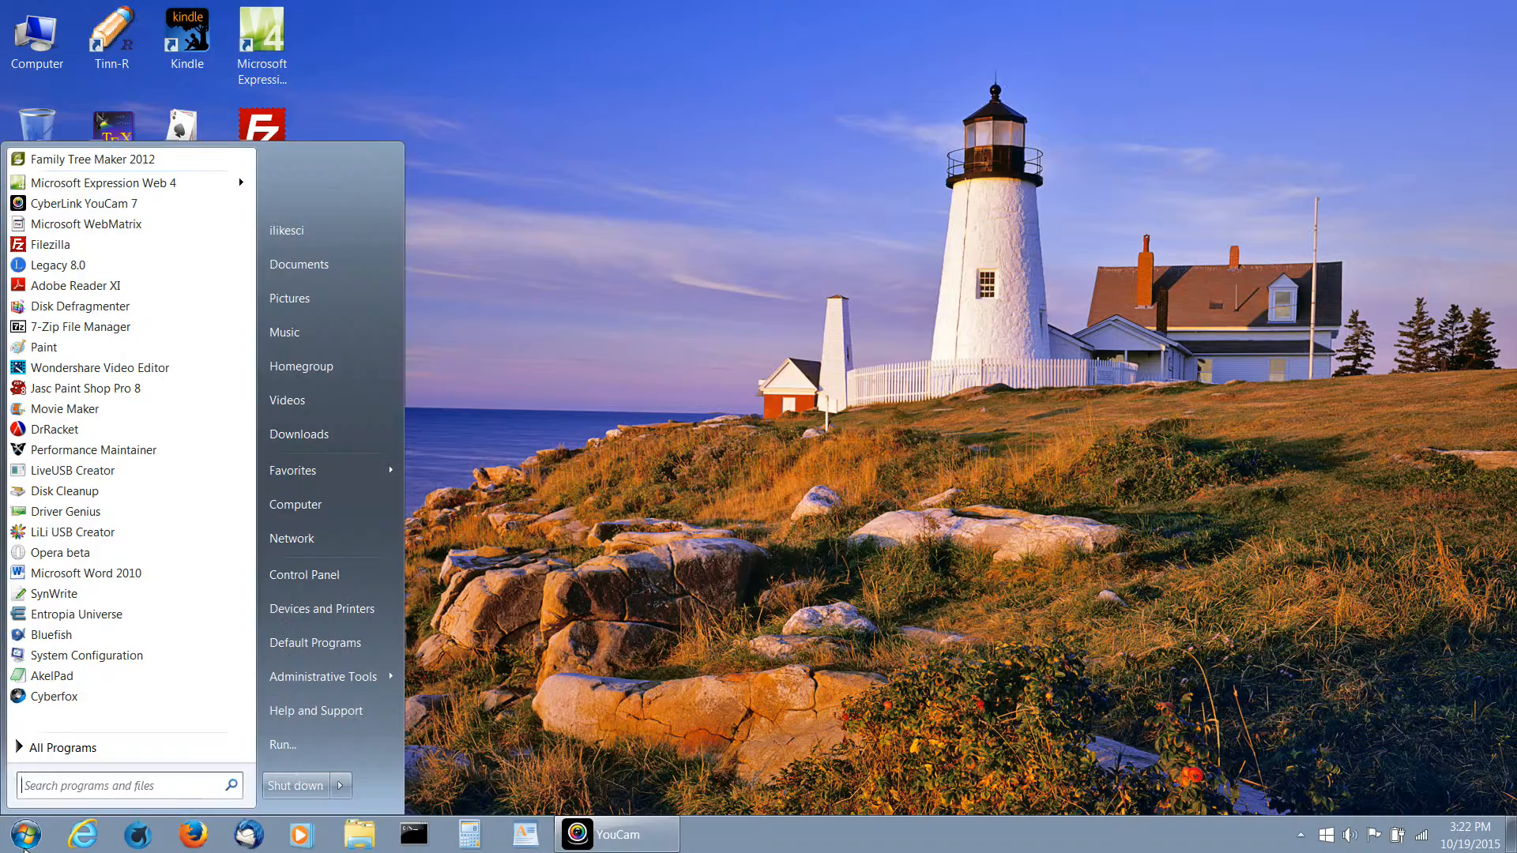
{"action": "left_click", "coordinate": [70, 751]}
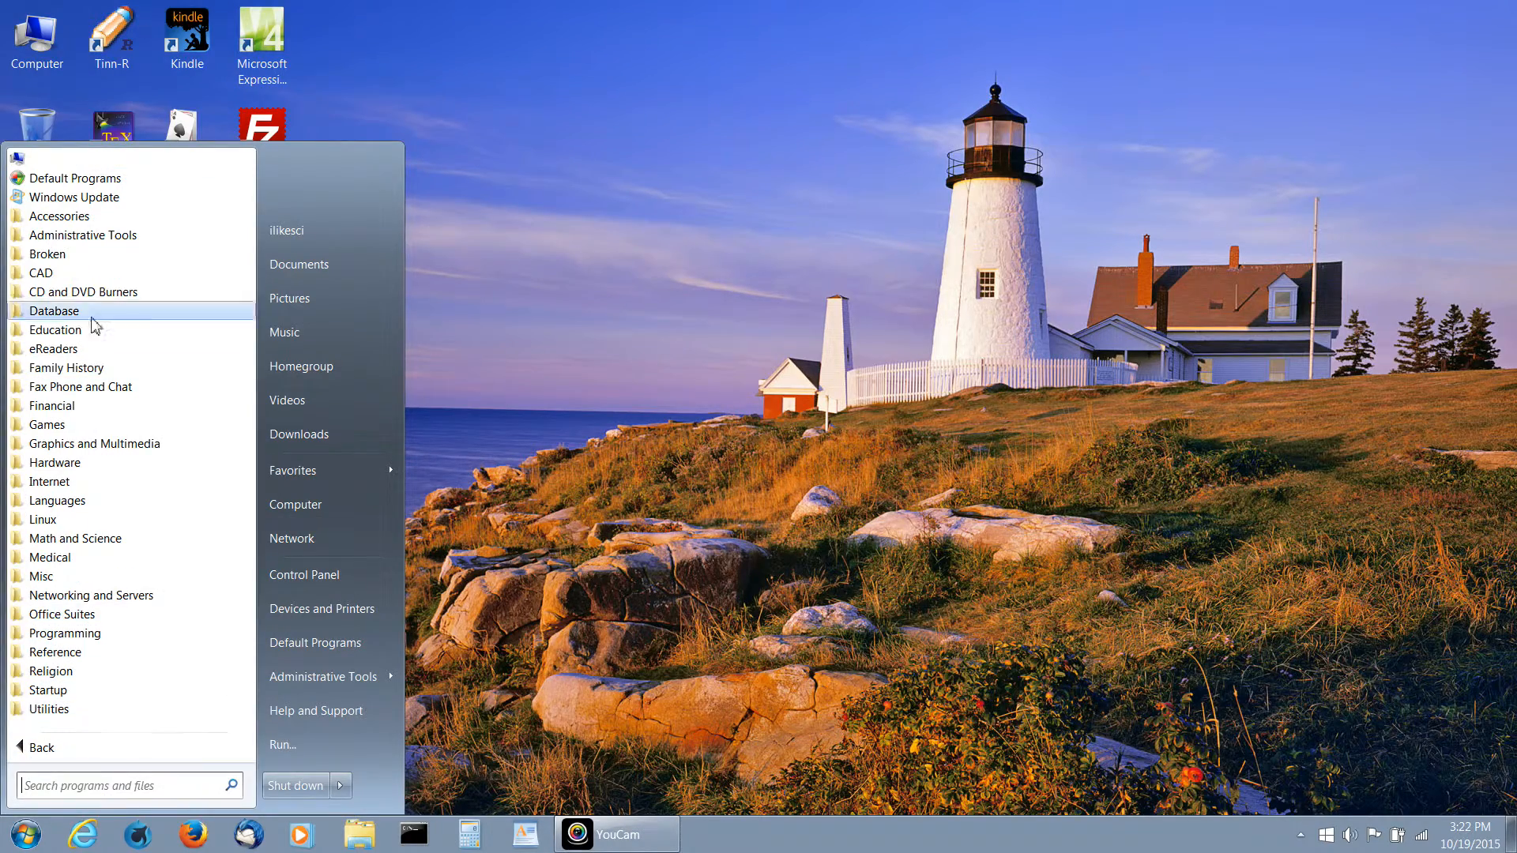
{"action": "left_click", "coordinate": [109, 237]}
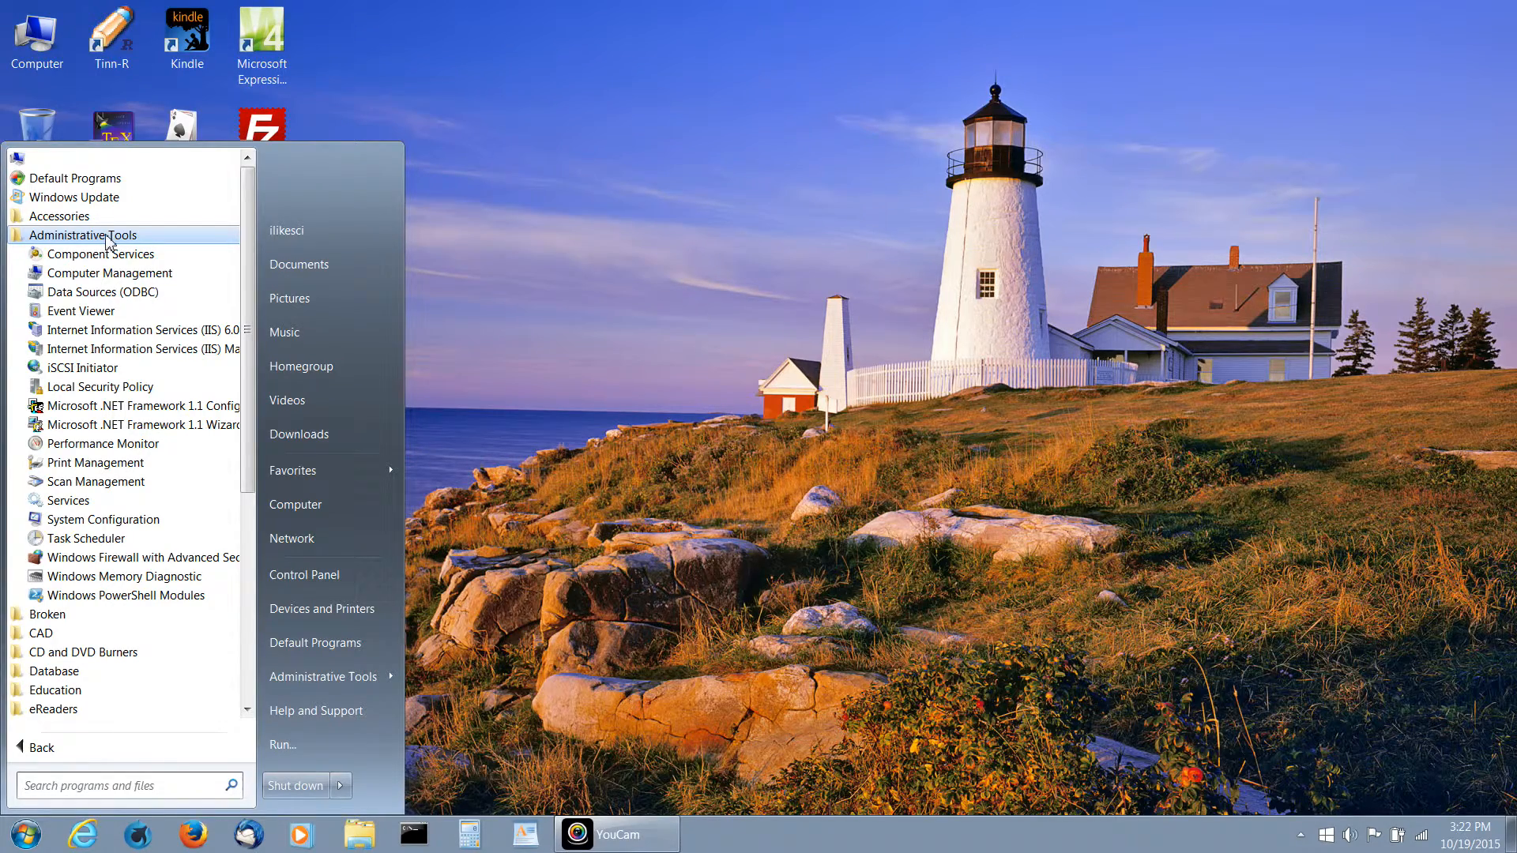
{"action": "left_click", "coordinate": [648, 568]}
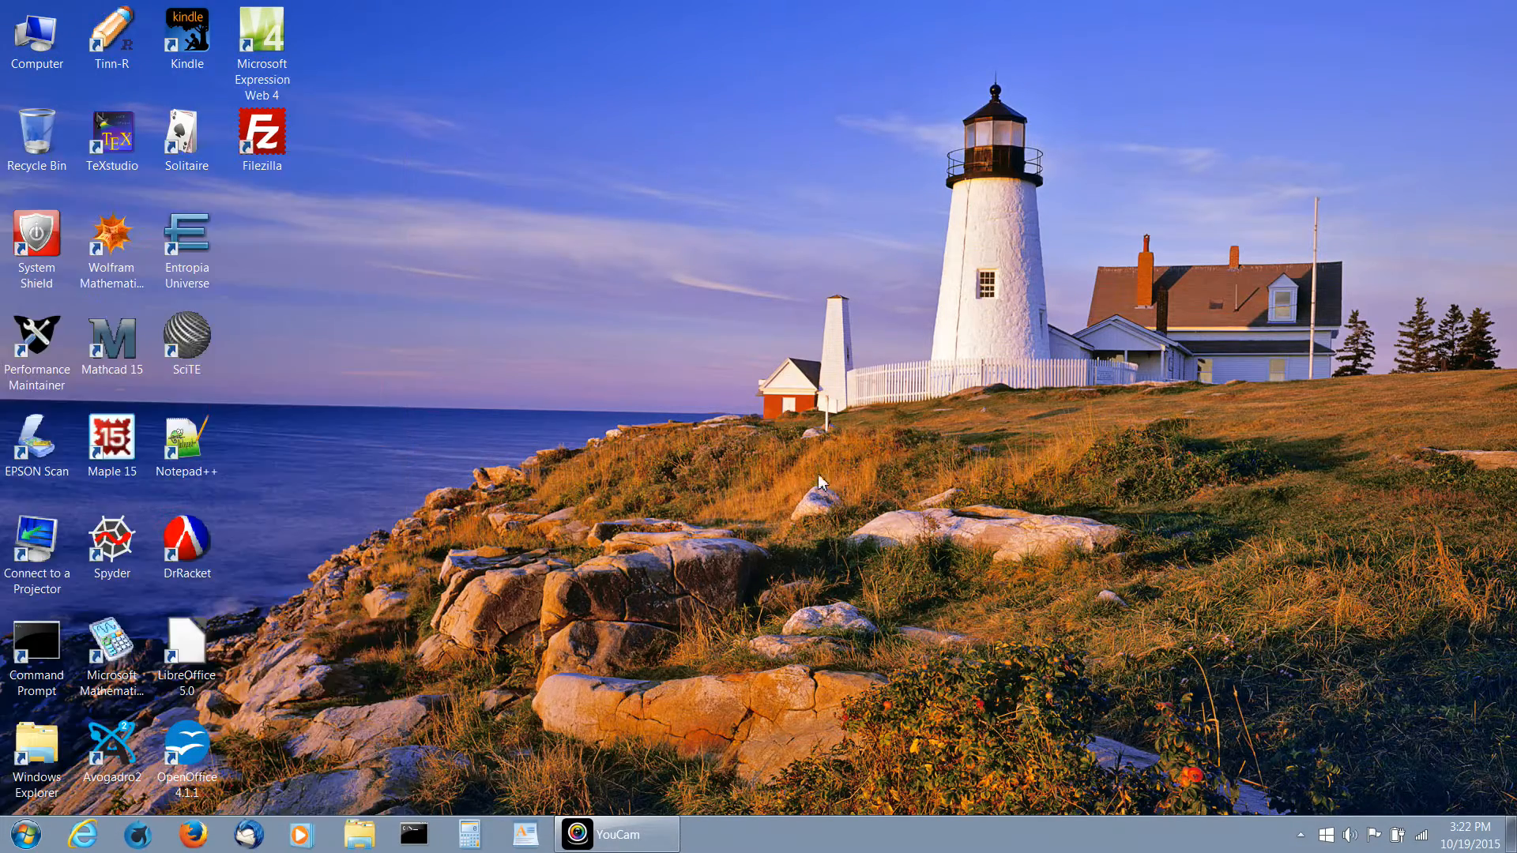
- Open System Configuration from the Administrative Tools folder under All Programs
{"action": "left_click", "coordinate": [26, 835]}
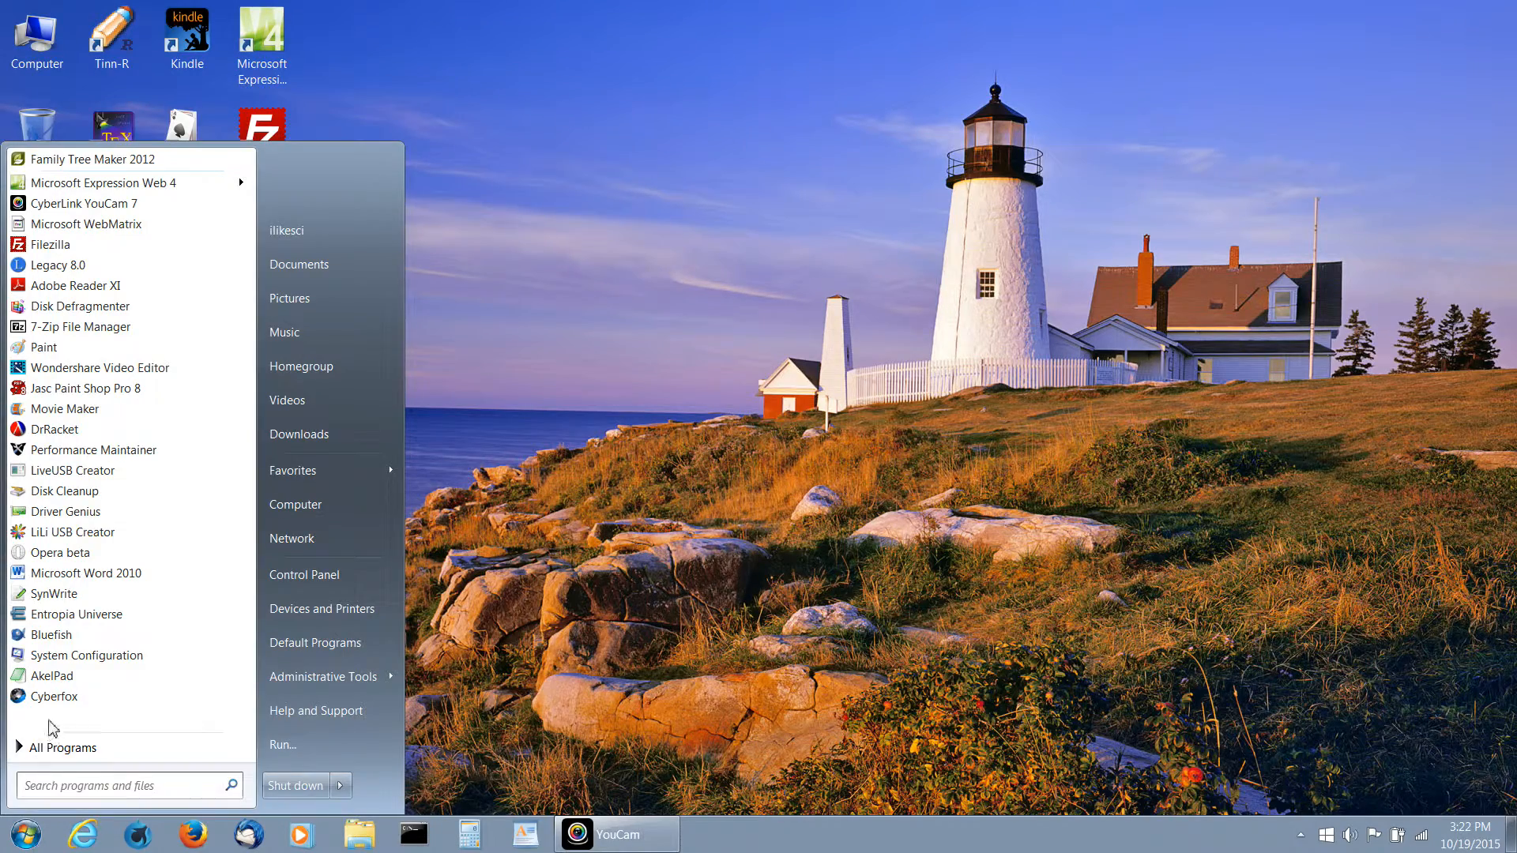
{"action": "left_click", "coordinate": [53, 749]}
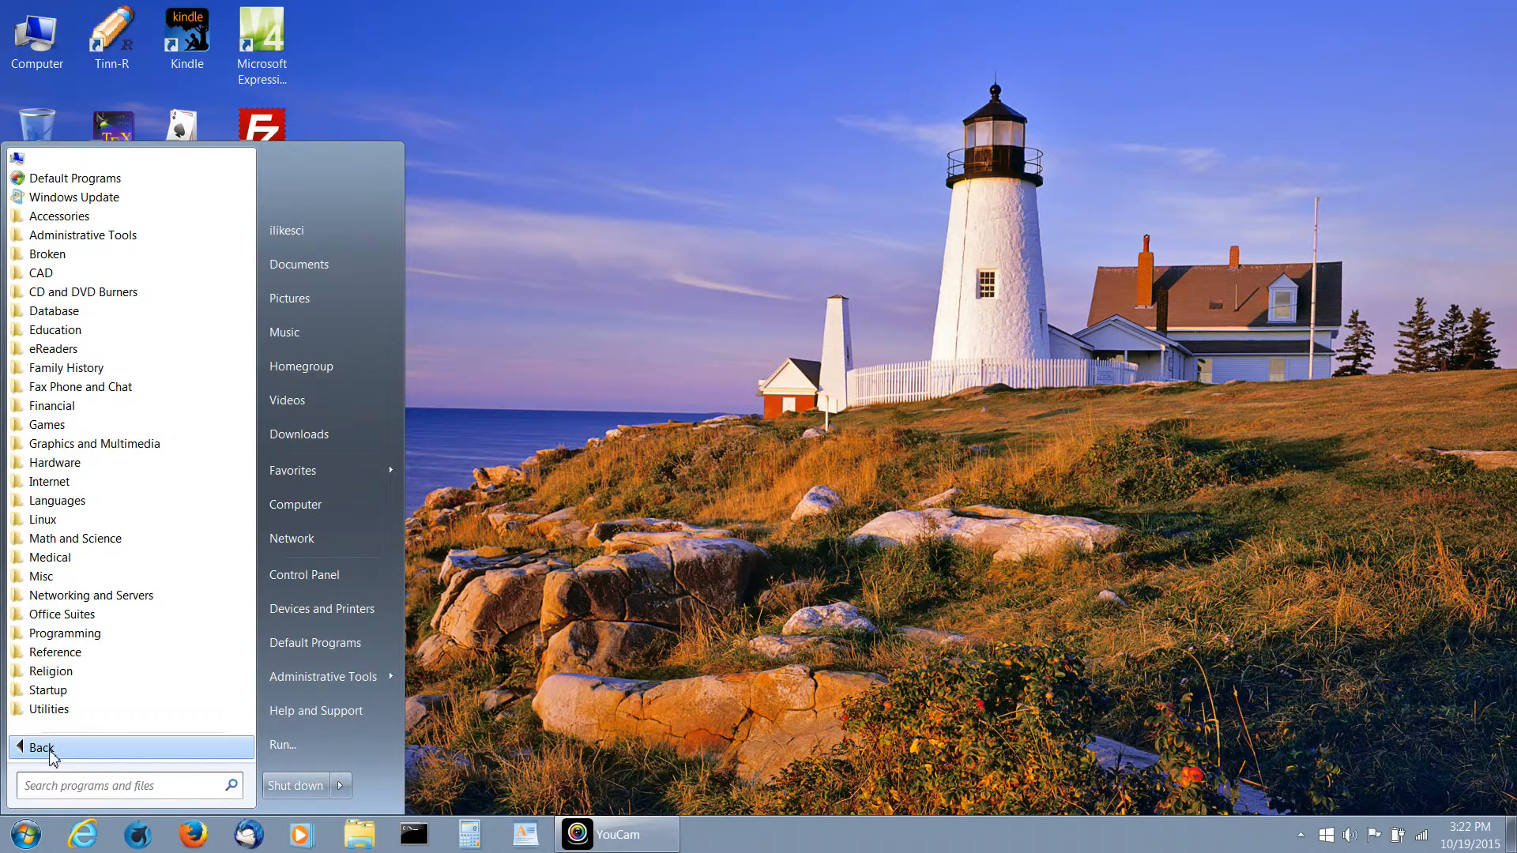
{"action": "left_click", "coordinate": [75, 240]}
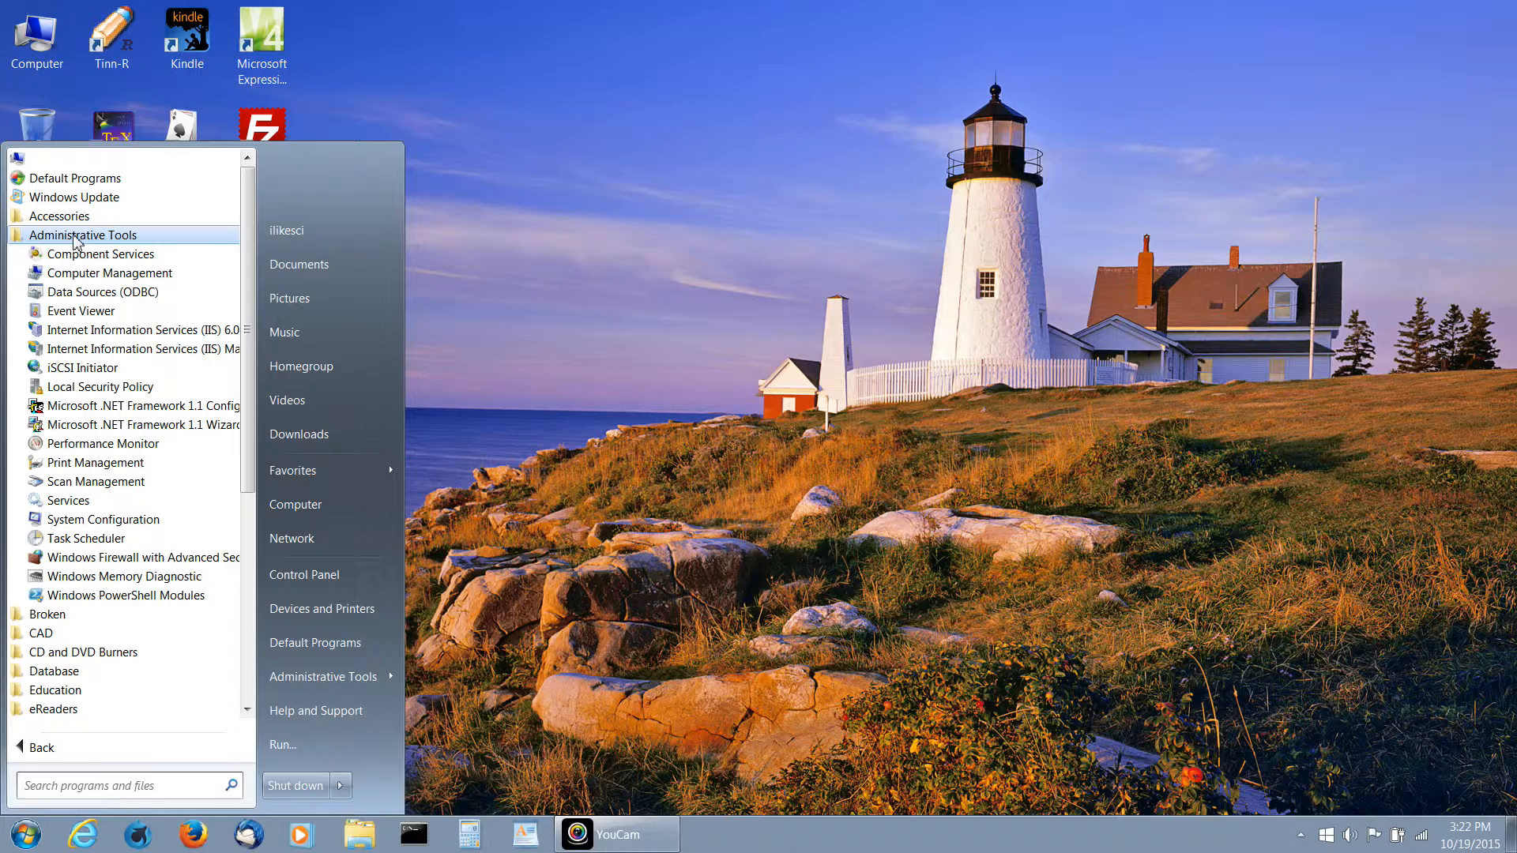
{"action": "left_click", "coordinate": [111, 525]}
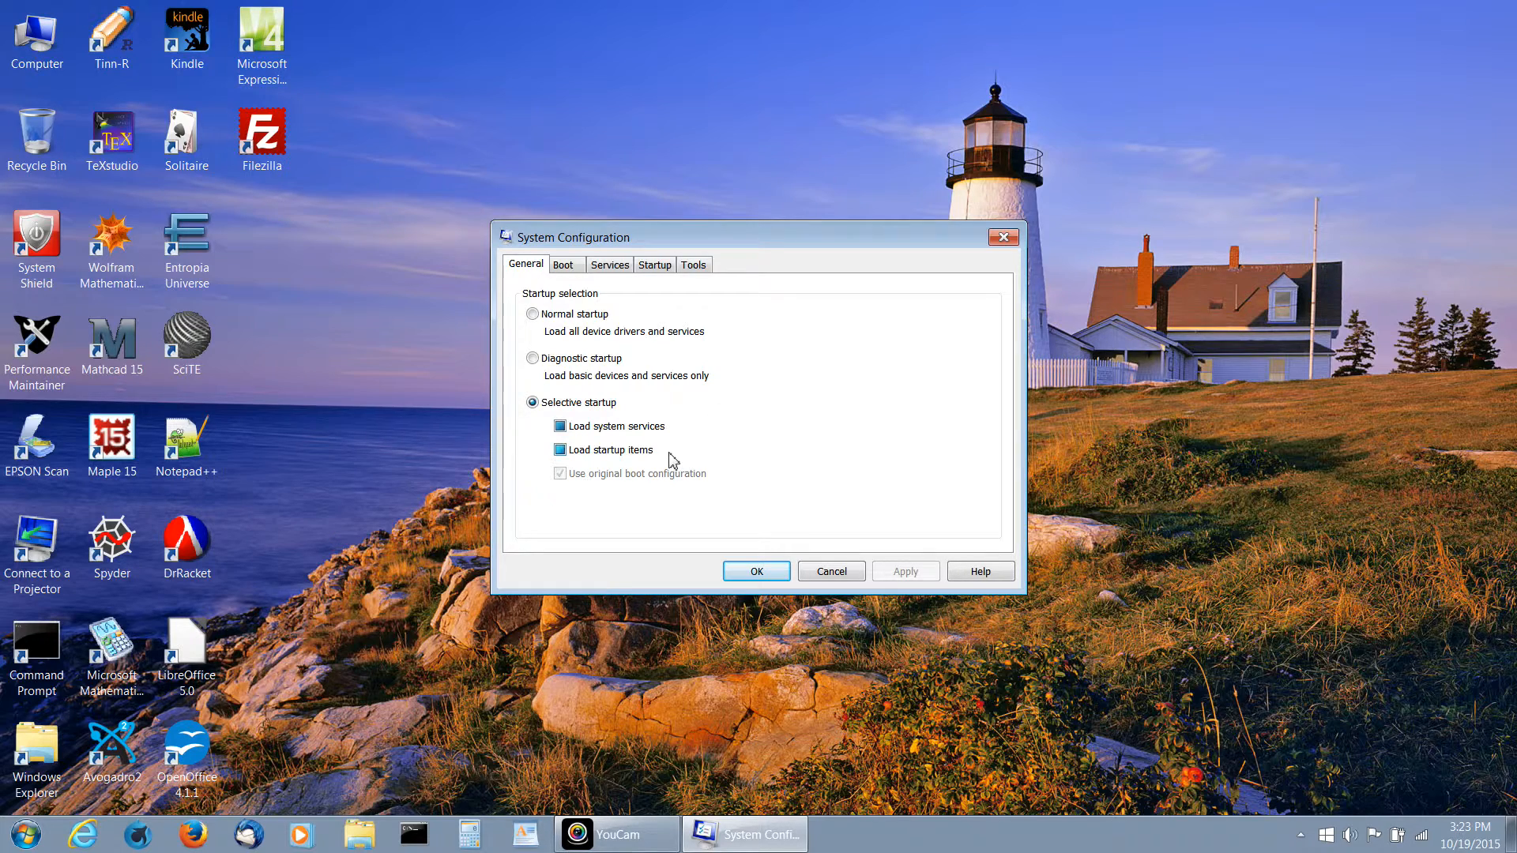
- Look over the hidden notification area icons, and show the Boot settings in System Configuration
{"action": "left_click", "coordinate": [1299, 835]}
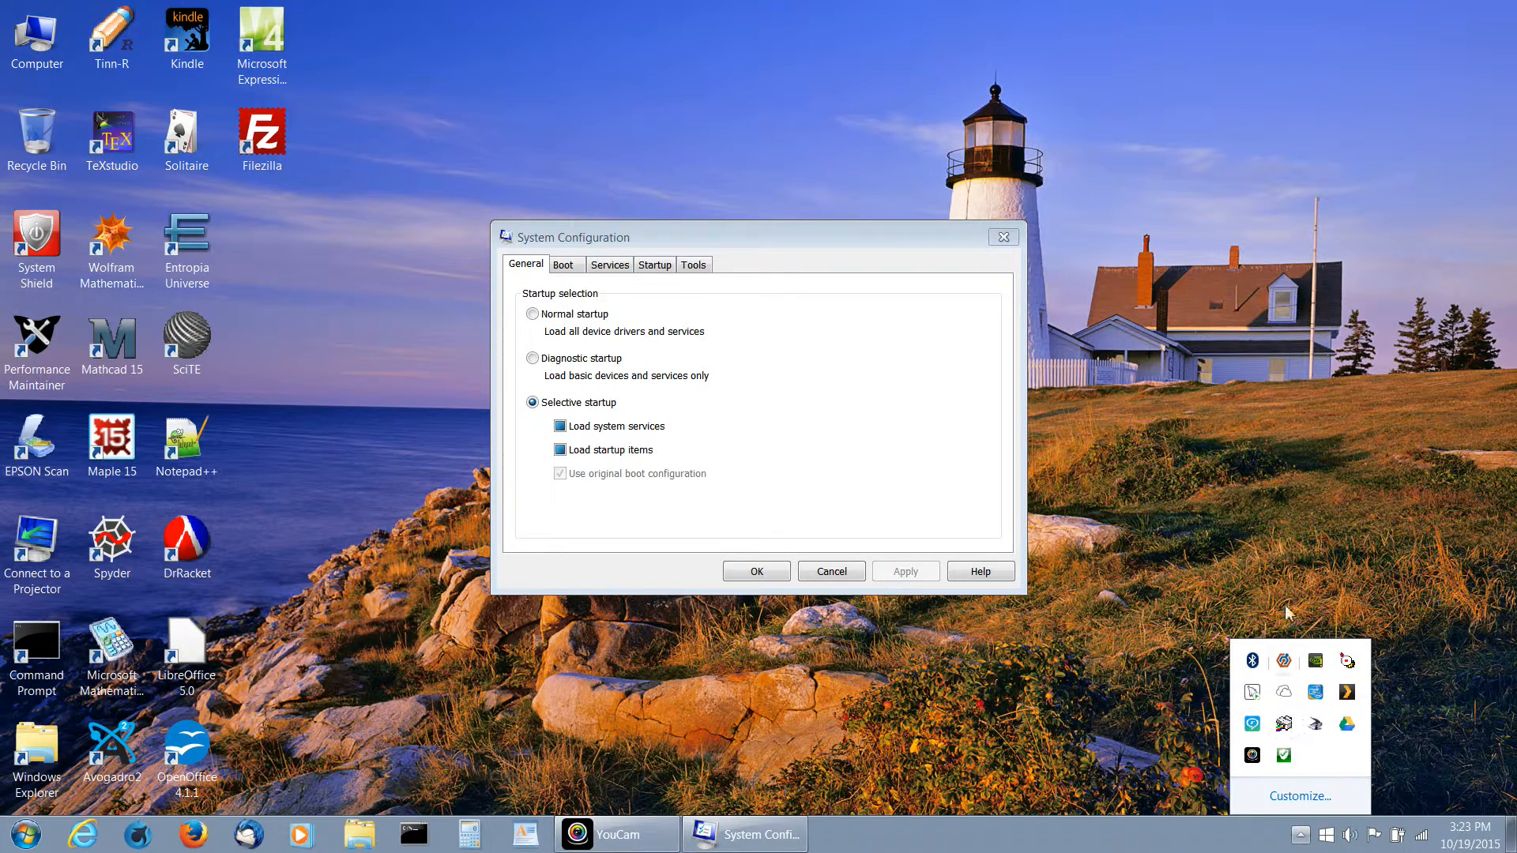
{"action": "left_click", "coordinate": [1274, 552]}
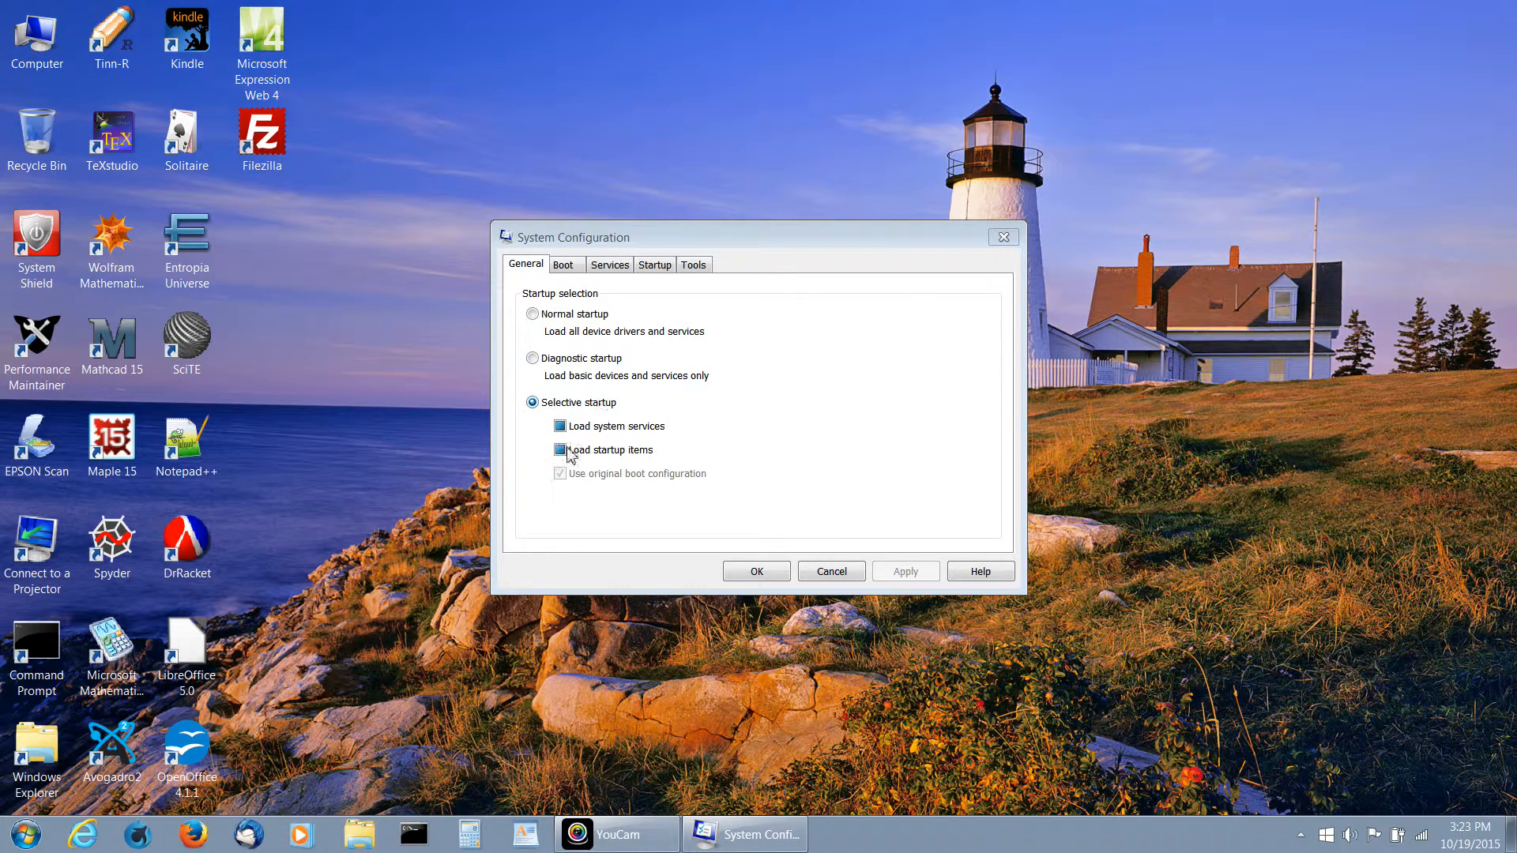
{"action": "left_click", "coordinate": [563, 266]}
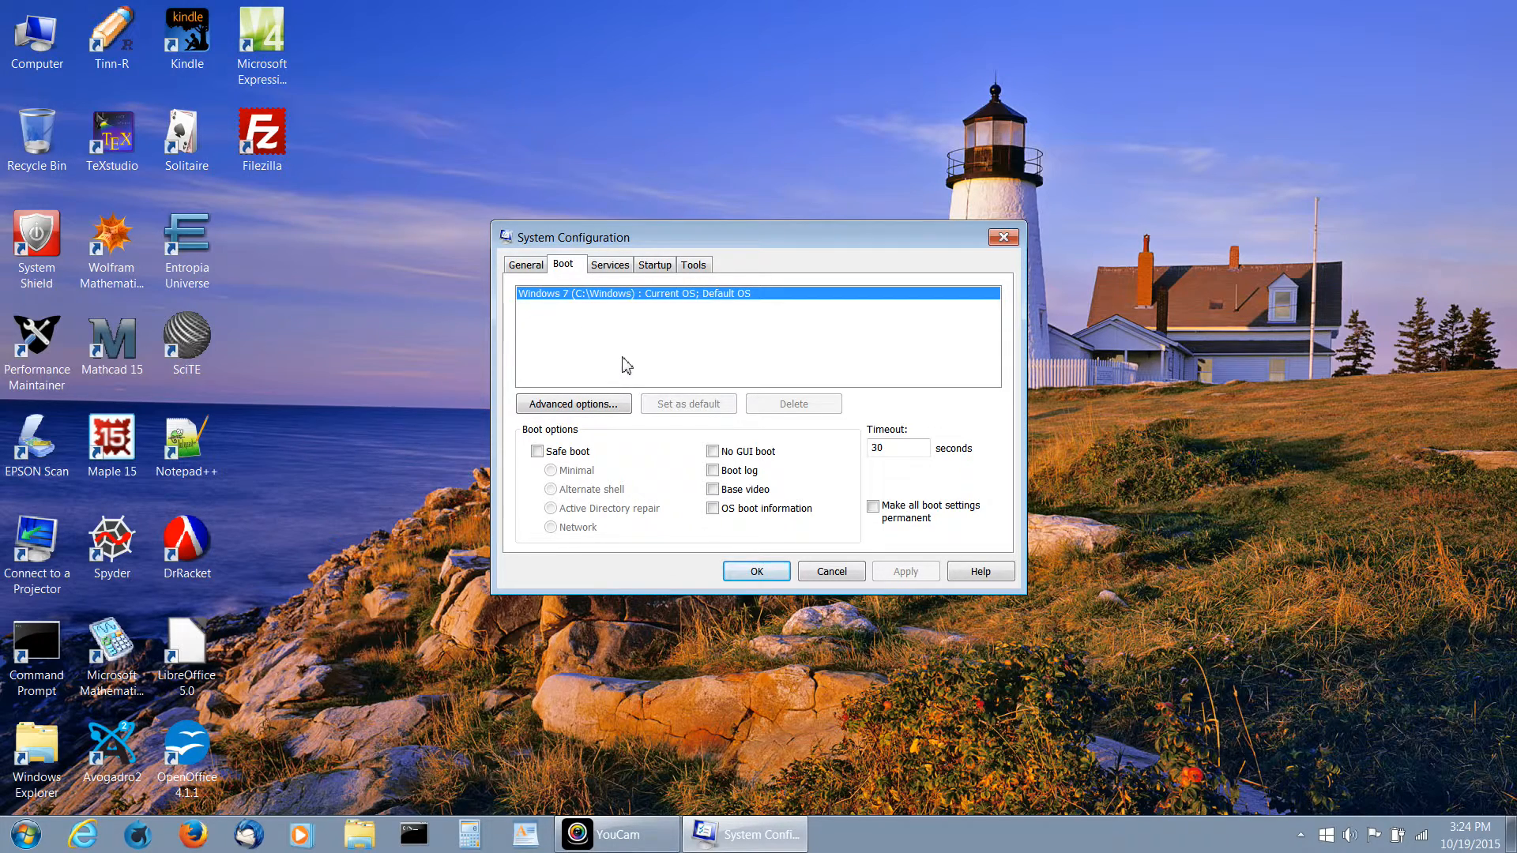
- Show the Services list in System Configuration with all Microsoft services hidden
{"action": "left_click", "coordinate": [612, 266]}
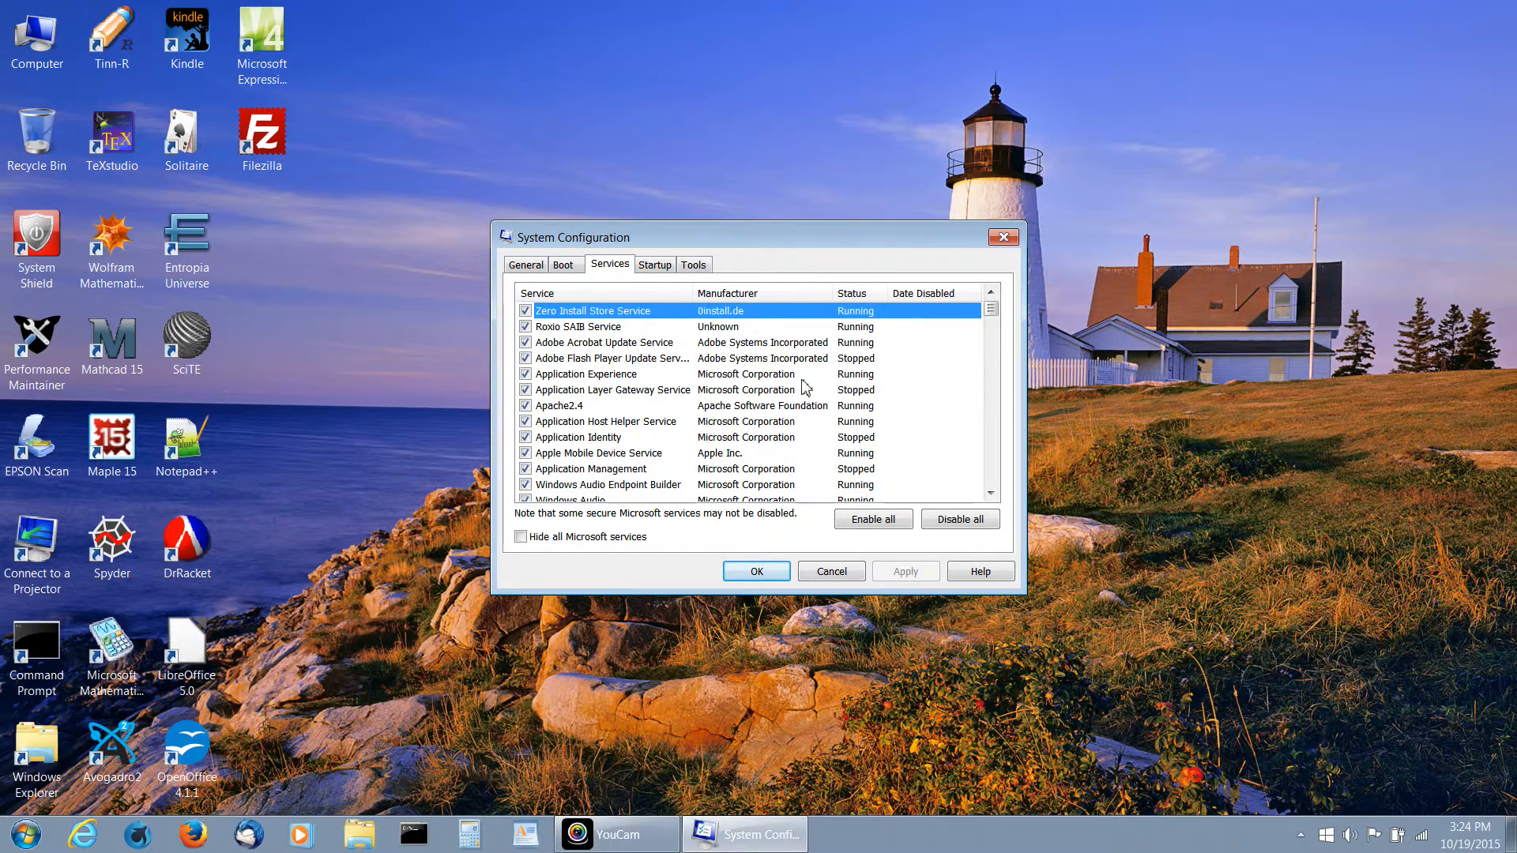
{"action": "left_click", "coordinate": [521, 537]}
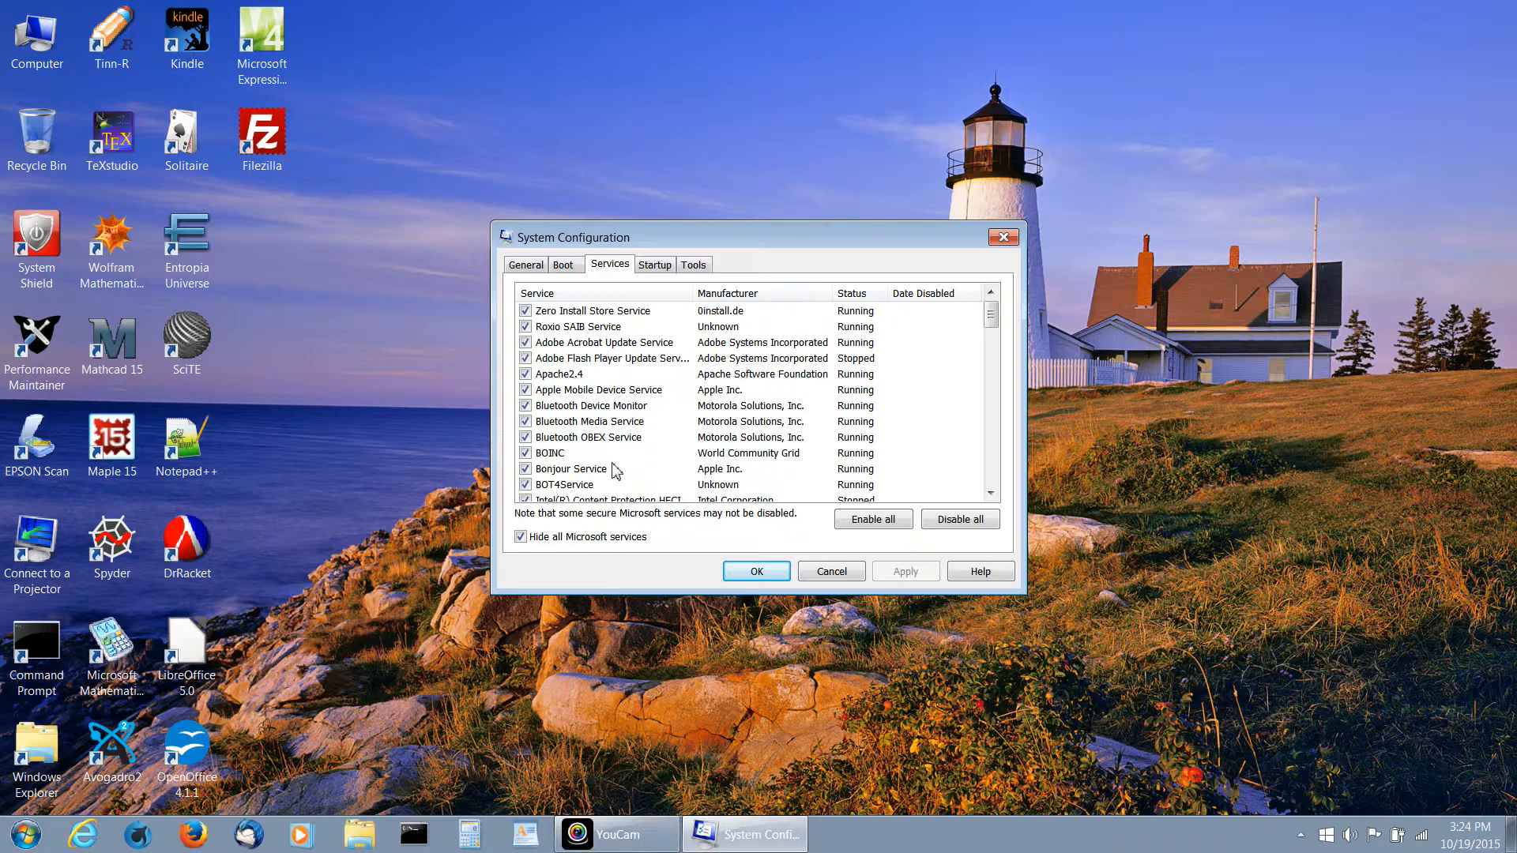
- Look over the first part of the non-Microsoft services list and return to its beginning
{"action": "left_click_drag", "start_coordinate": [993, 496], "coordinate": [993, 496]}
{"action": "left_click", "coordinate": [991, 295]}
{"action": "left_click_drag", "start_coordinate": [992, 295], "coordinate": [992, 295]}
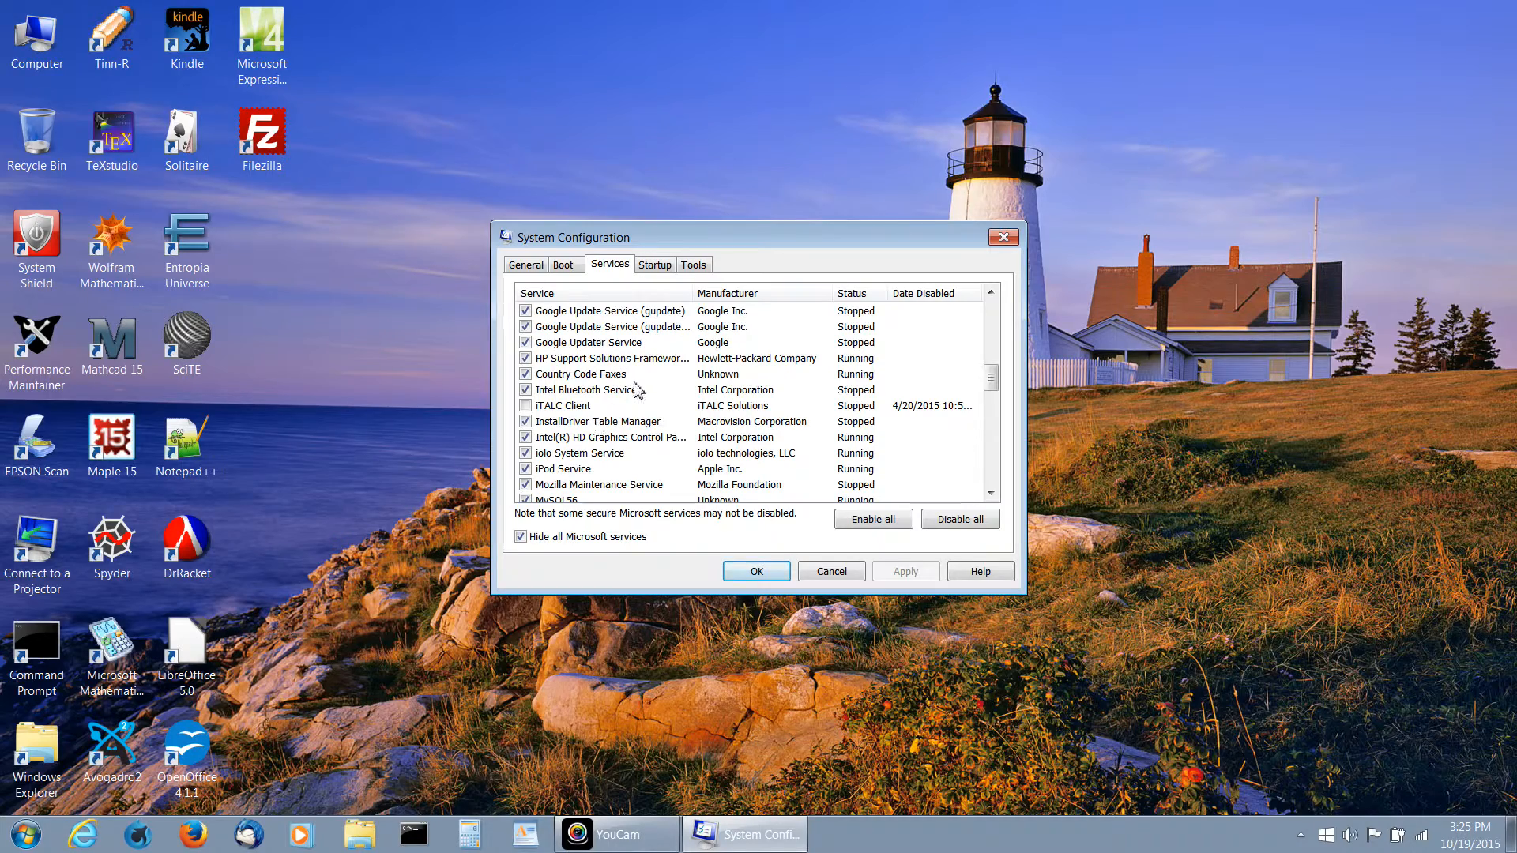
{"action": "left_click", "coordinate": [991, 294]}
{"action": "left_click", "coordinate": [991, 294]}
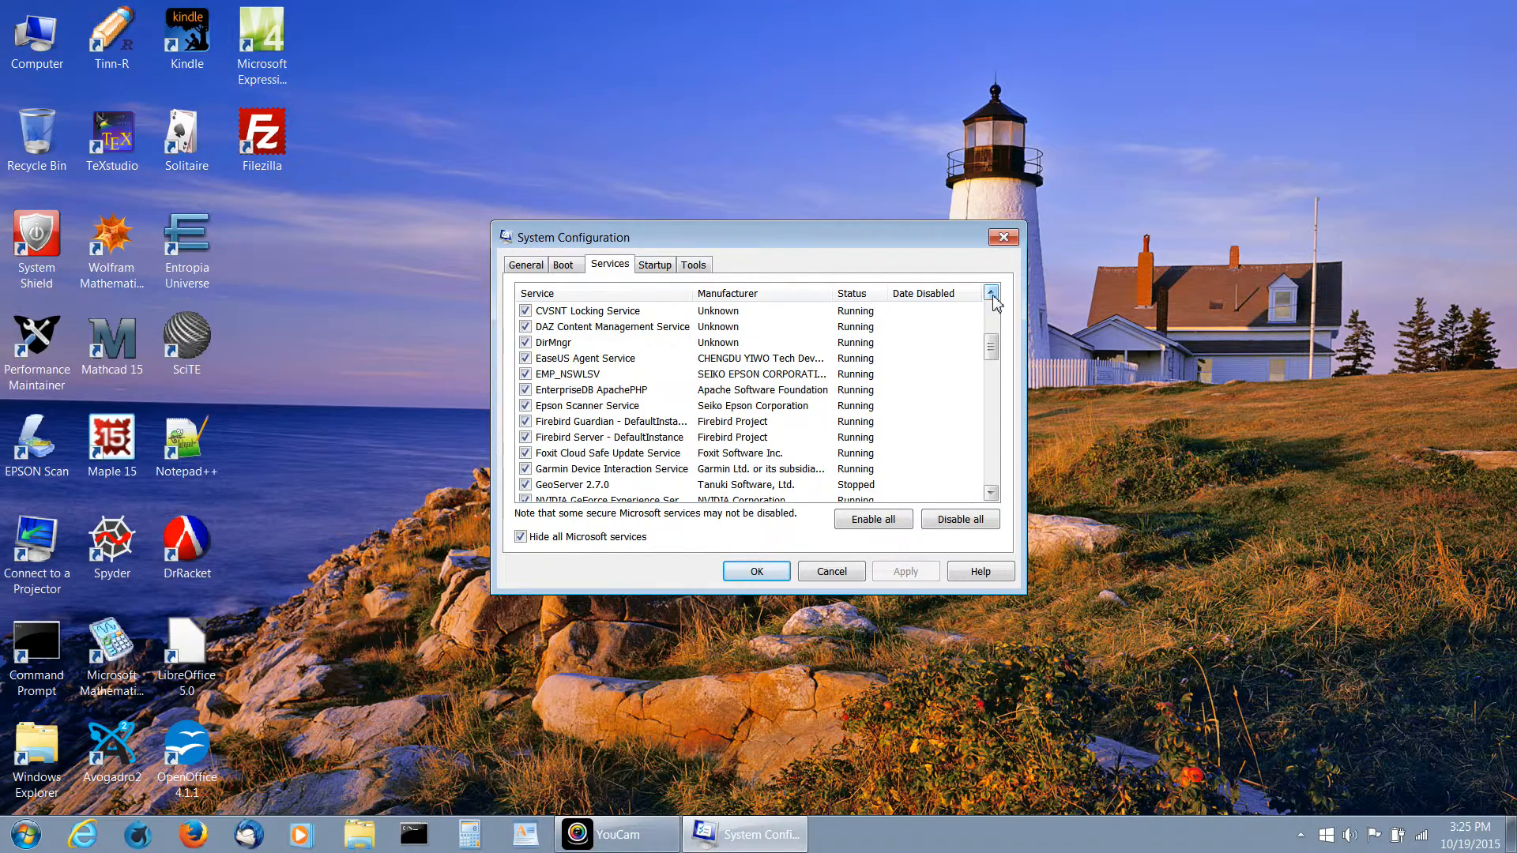
{"action": "left_click", "coordinate": [991, 294]}
{"action": "left_click", "coordinate": [991, 294]}
{"action": "left_click", "coordinate": [991, 294]}
{"action": "left_click", "coordinate": [991, 294]}
{"action": "left_click", "coordinate": [991, 294]}
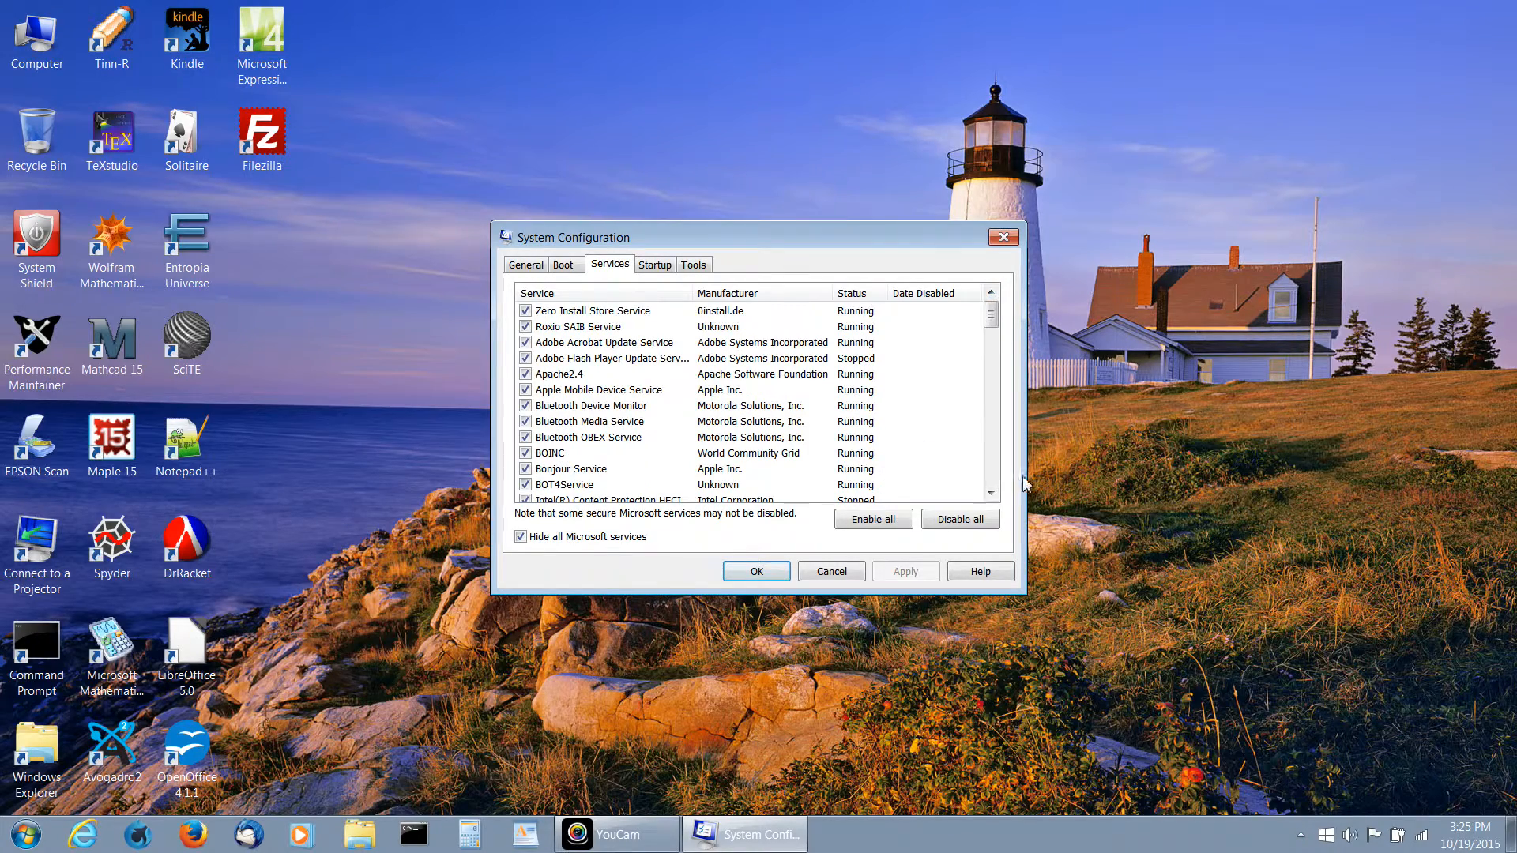
- Read through the non-Microsoft services from Zero Install Store Service down to the VMware and Commtouch entries, and check the hidden notification area icons
{"action": "left_click", "coordinate": [991, 493]}
{"action": "left_click", "coordinate": [990, 493]}
{"action": "left_click", "coordinate": [991, 494]}
{"action": "left_click", "coordinate": [991, 494]}
{"action": "left_click", "coordinate": [991, 494]}
{"action": "left_click", "coordinate": [991, 494]}
{"action": "left_click", "coordinate": [991, 494]}
{"action": "left_click", "coordinate": [991, 494]}
{"action": "left_click", "coordinate": [991, 494]}
{"action": "left_click", "coordinate": [991, 494]}
{"action": "left_click", "coordinate": [991, 494]}
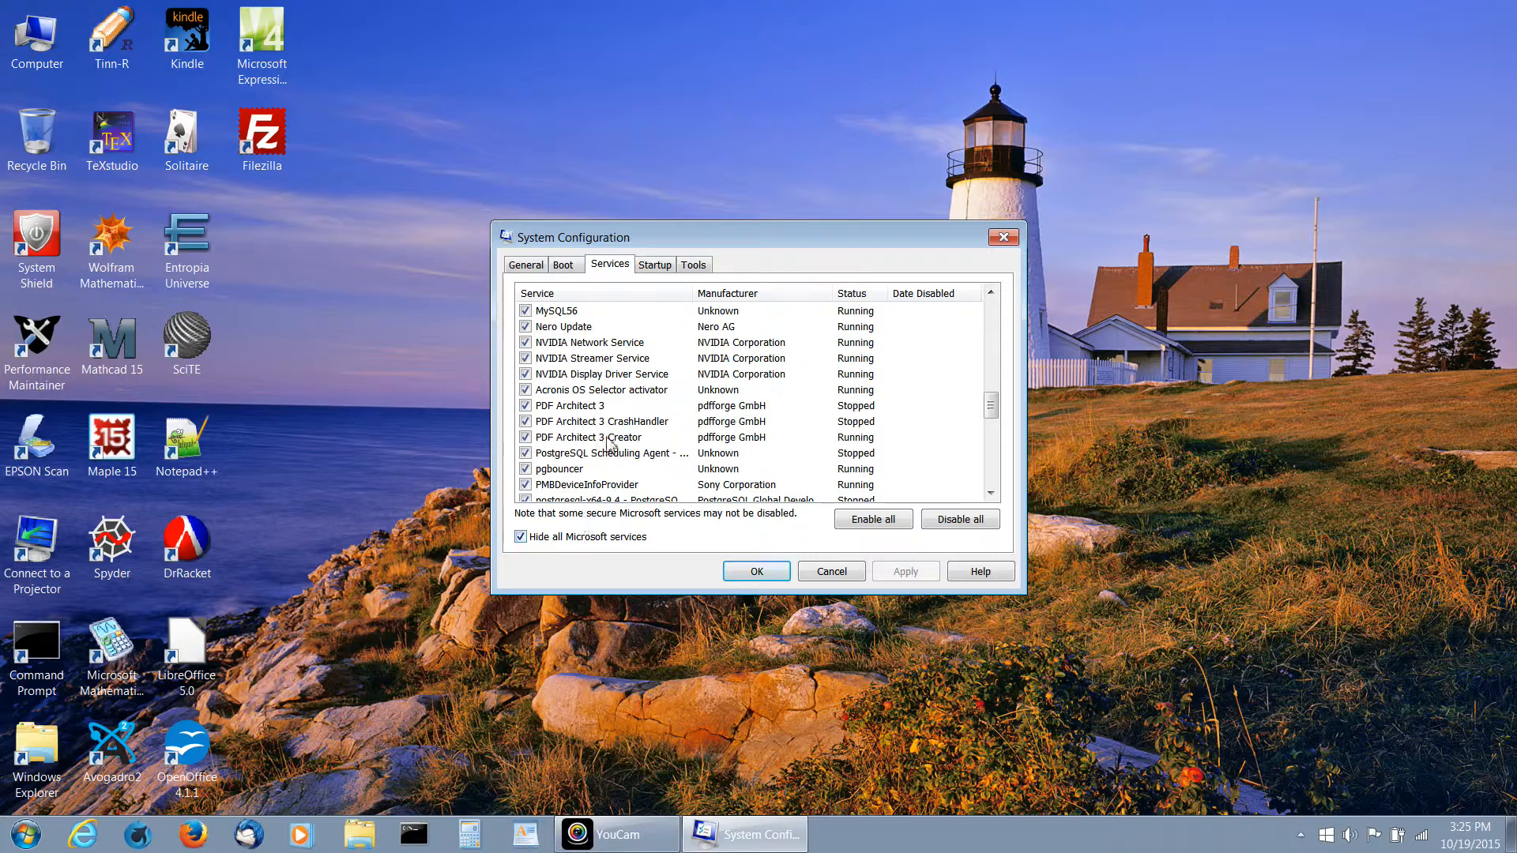
{"action": "left_click_drag", "start_coordinate": [991, 494], "coordinate": [991, 494]}
{"action": "left_click", "coordinate": [991, 494]}
{"action": "left_click", "coordinate": [991, 493]}
{"action": "left_click", "coordinate": [991, 494]}
{"action": "left_click", "coordinate": [991, 494]}
{"action": "left_click_drag", "start_coordinate": [991, 494], "coordinate": [991, 494]}
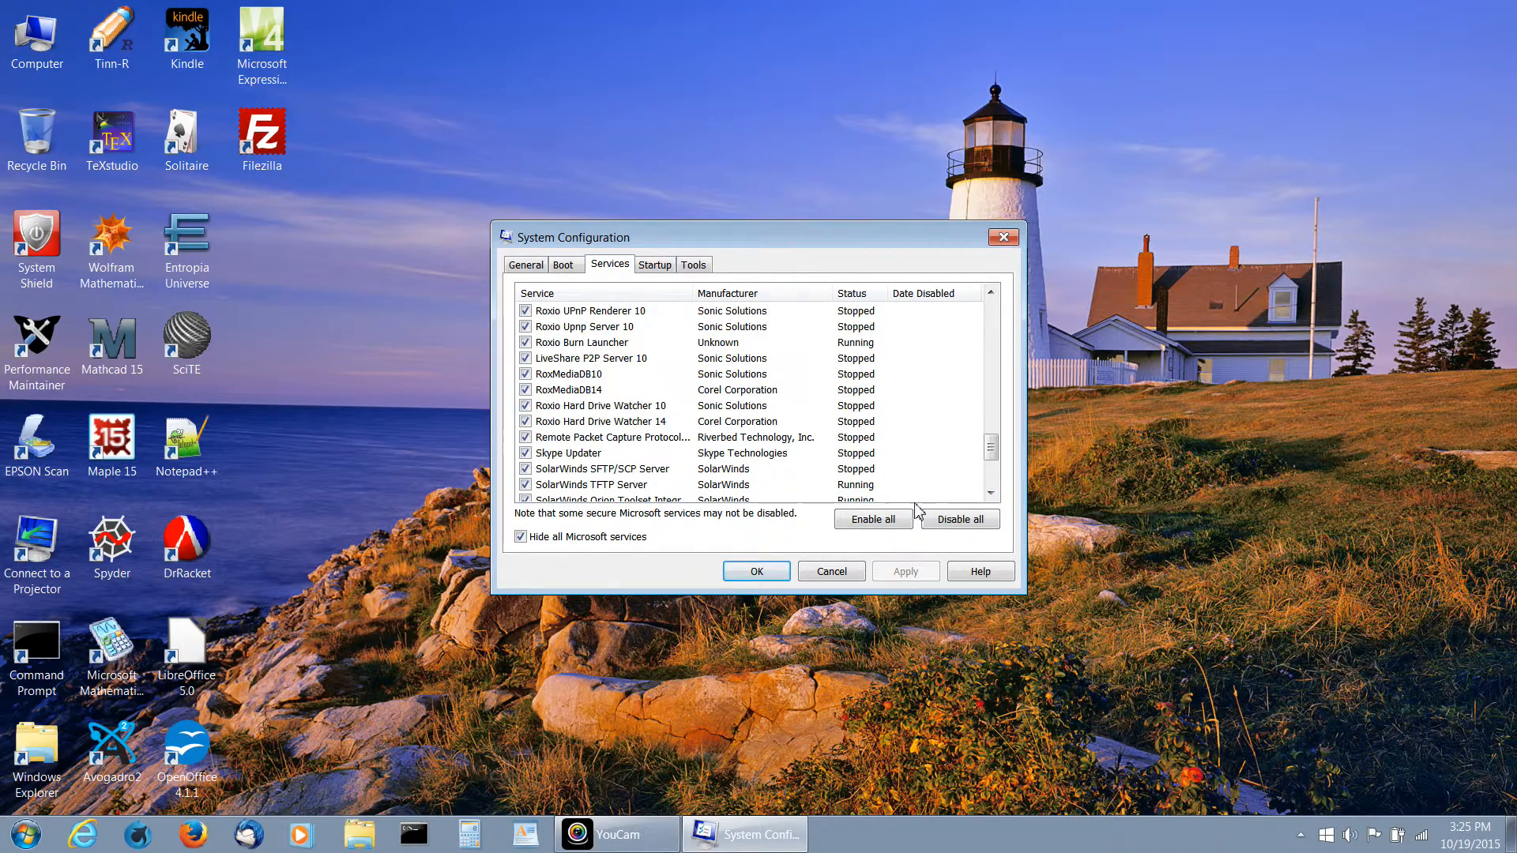
{"action": "left_click_drag", "start_coordinate": [991, 494], "coordinate": [991, 495]}
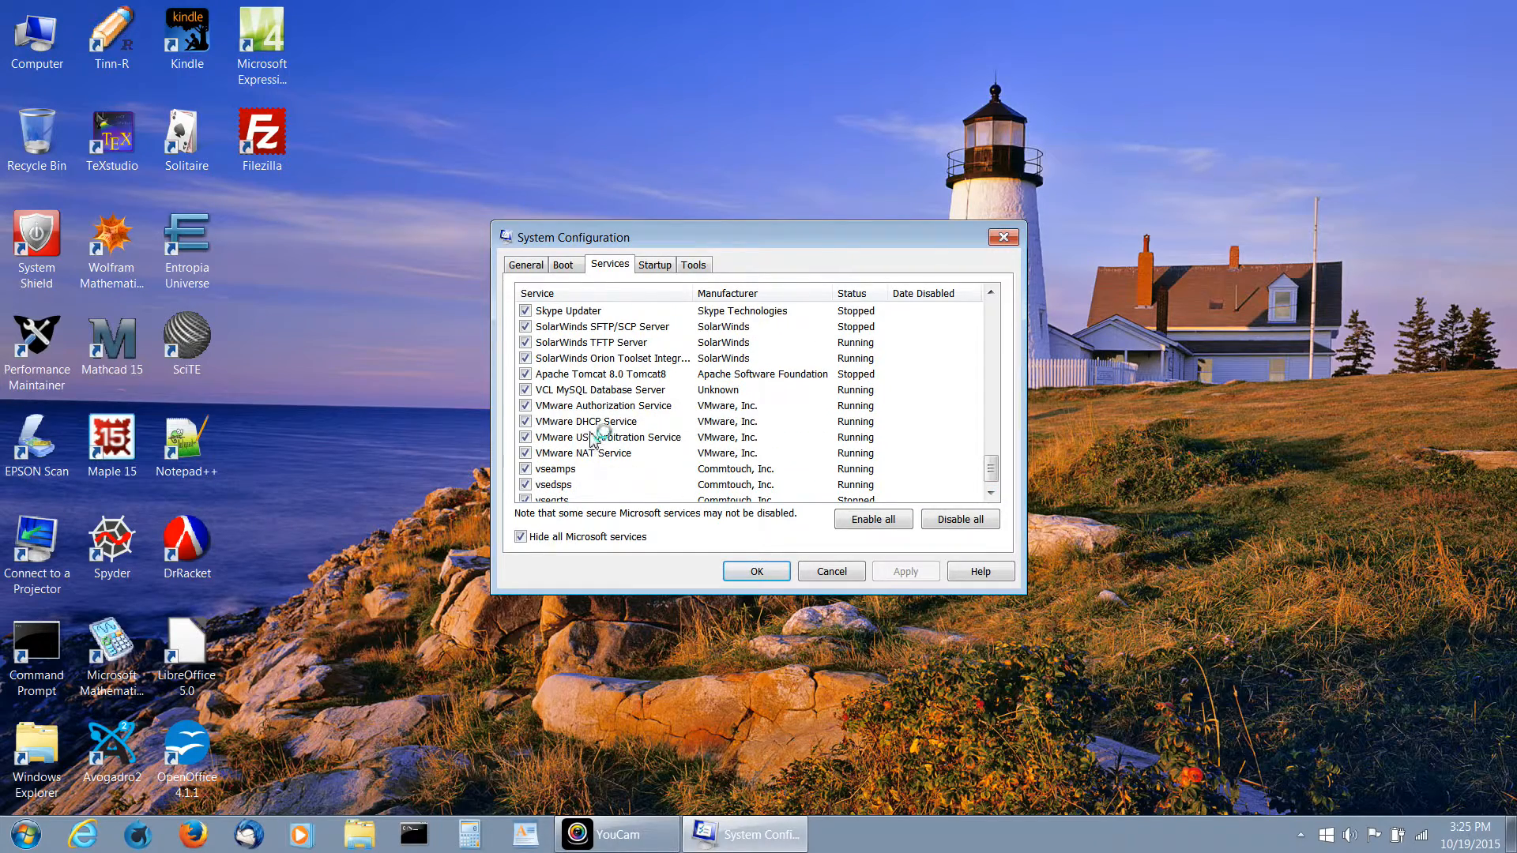
{"action": "left_click", "coordinate": [1301, 835]}
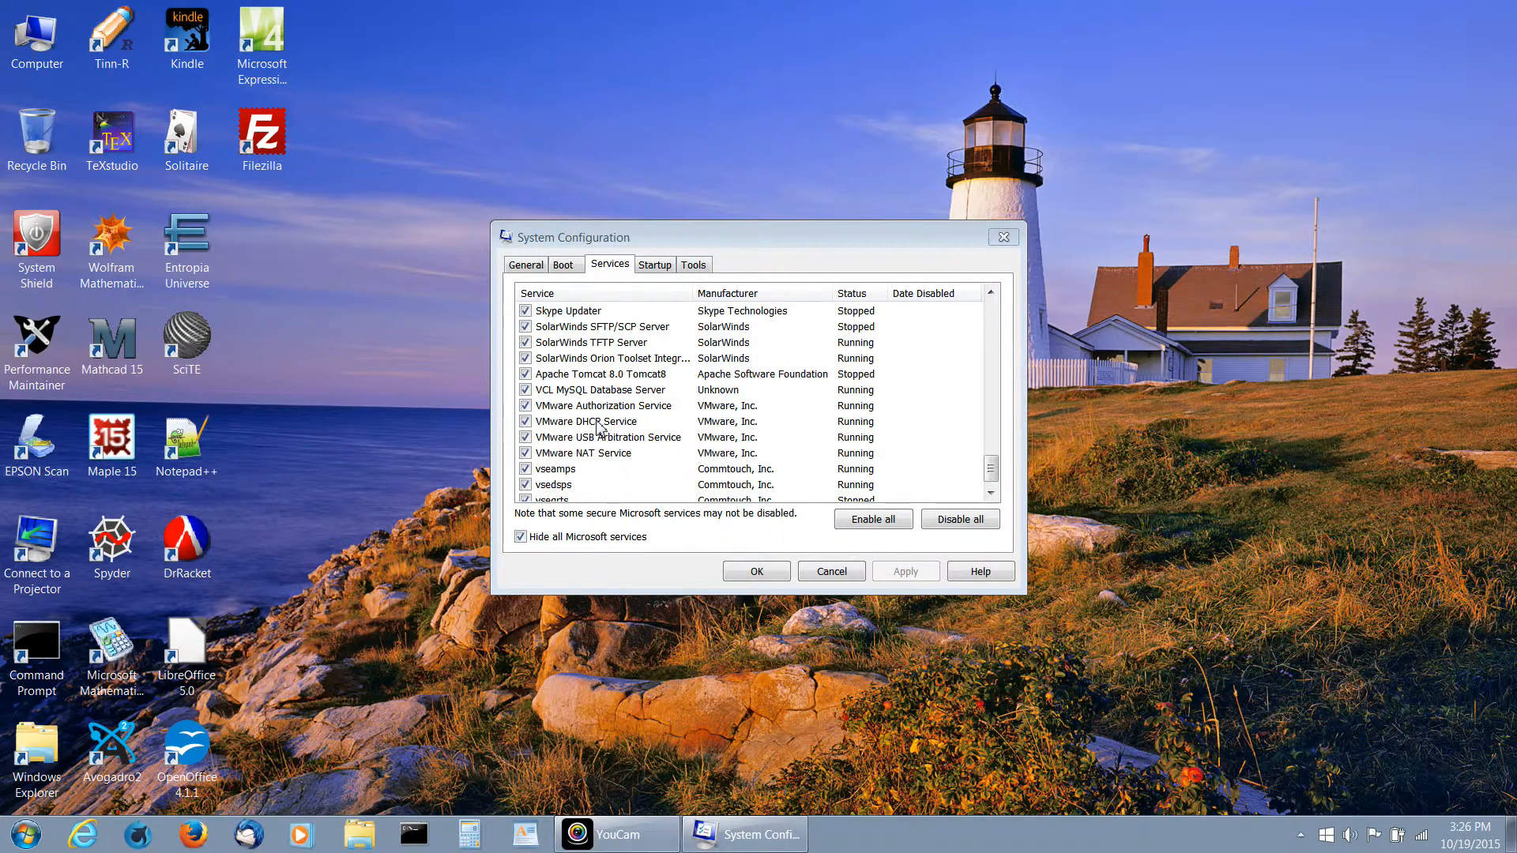
- Show the Startup items in System Configuration, widen the Startup Item and Manufacturer columns, and review the entries to the end of the list
{"action": "left_click", "coordinate": [655, 268]}
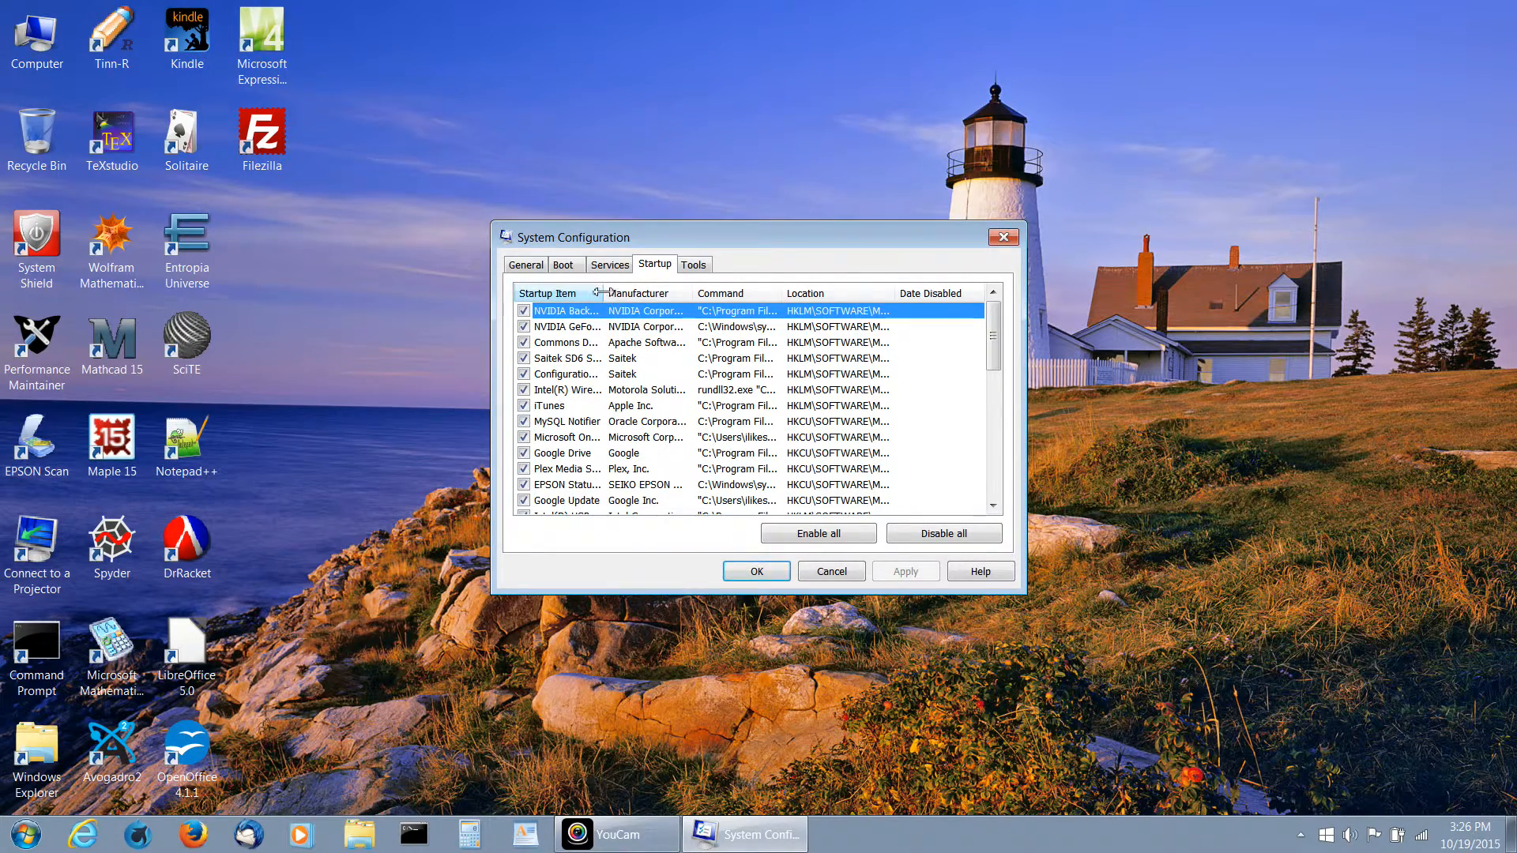
{"action": "left_click_drag", "start_coordinate": [603, 294], "coordinate": [811, 292]}
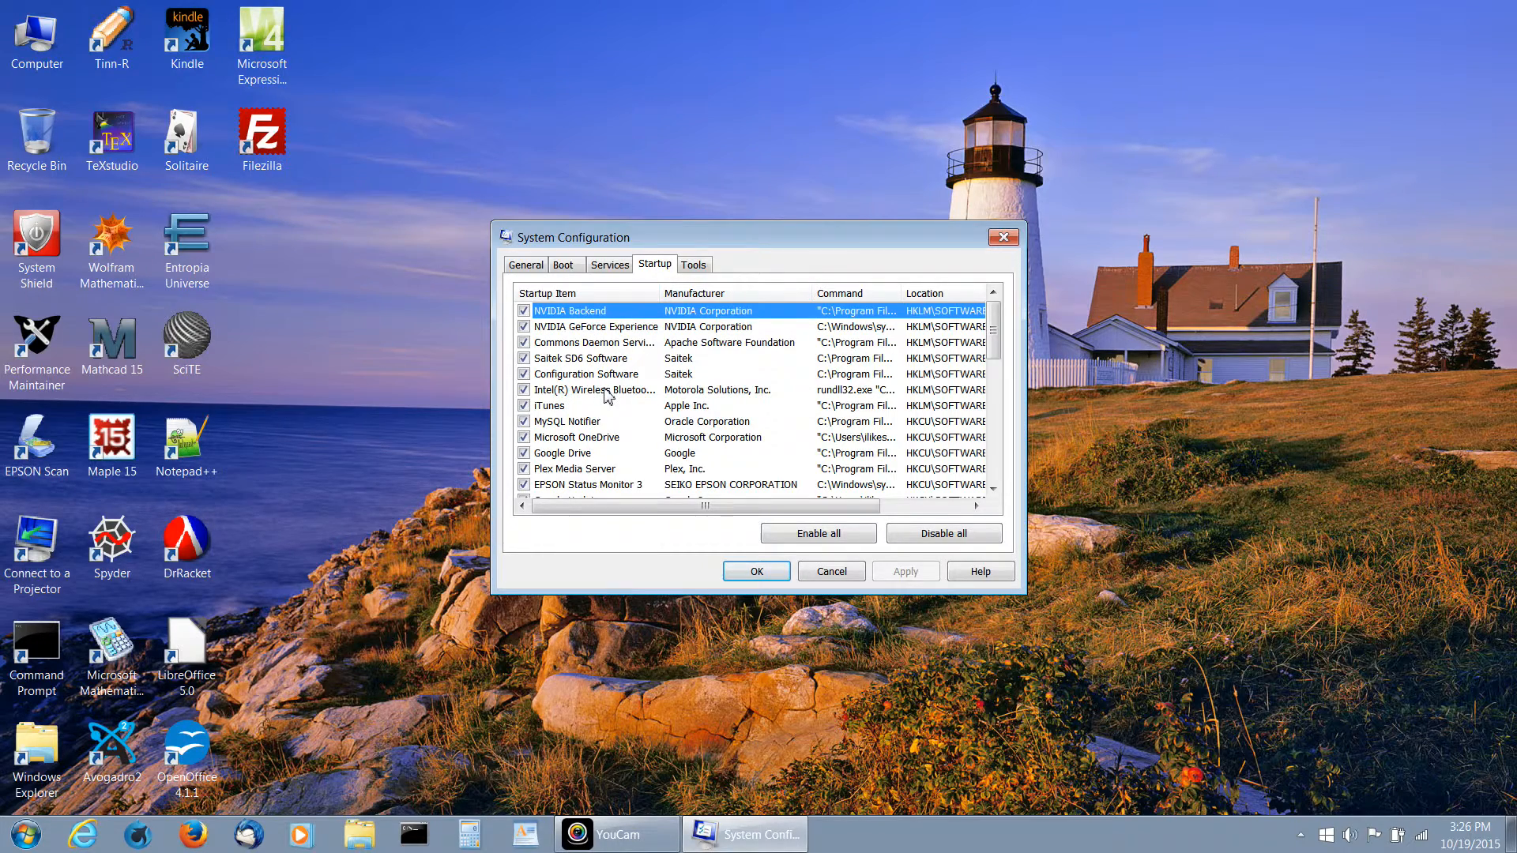
{"action": "scroll", "coordinate": [593, 360], "scroll_direction": "down", "scroll_amount": 3}
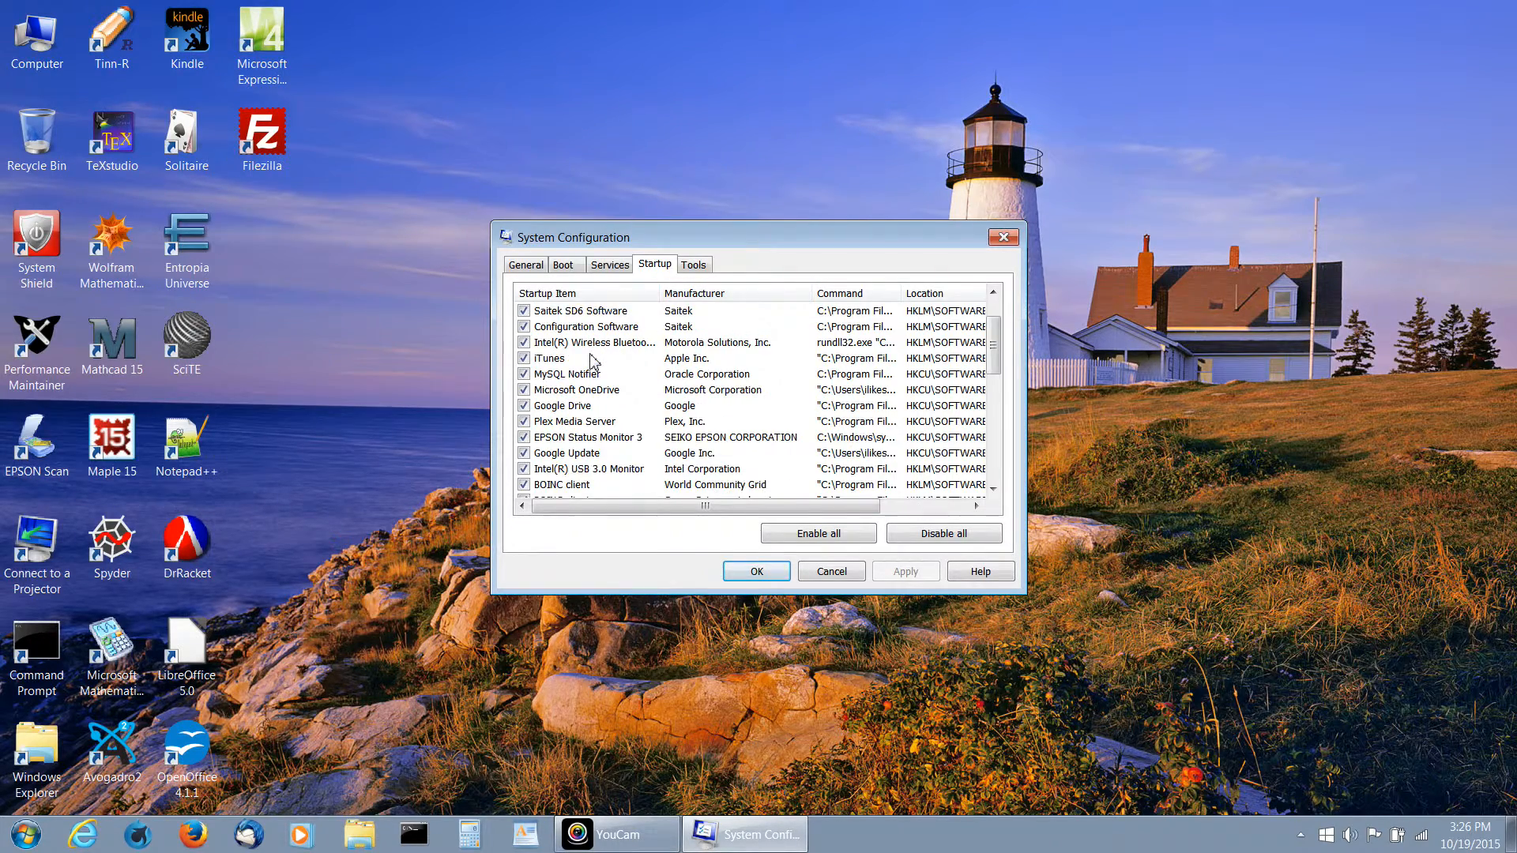
{"action": "scroll", "coordinate": [593, 359], "scroll_direction": "down", "scroll_amount": 1}
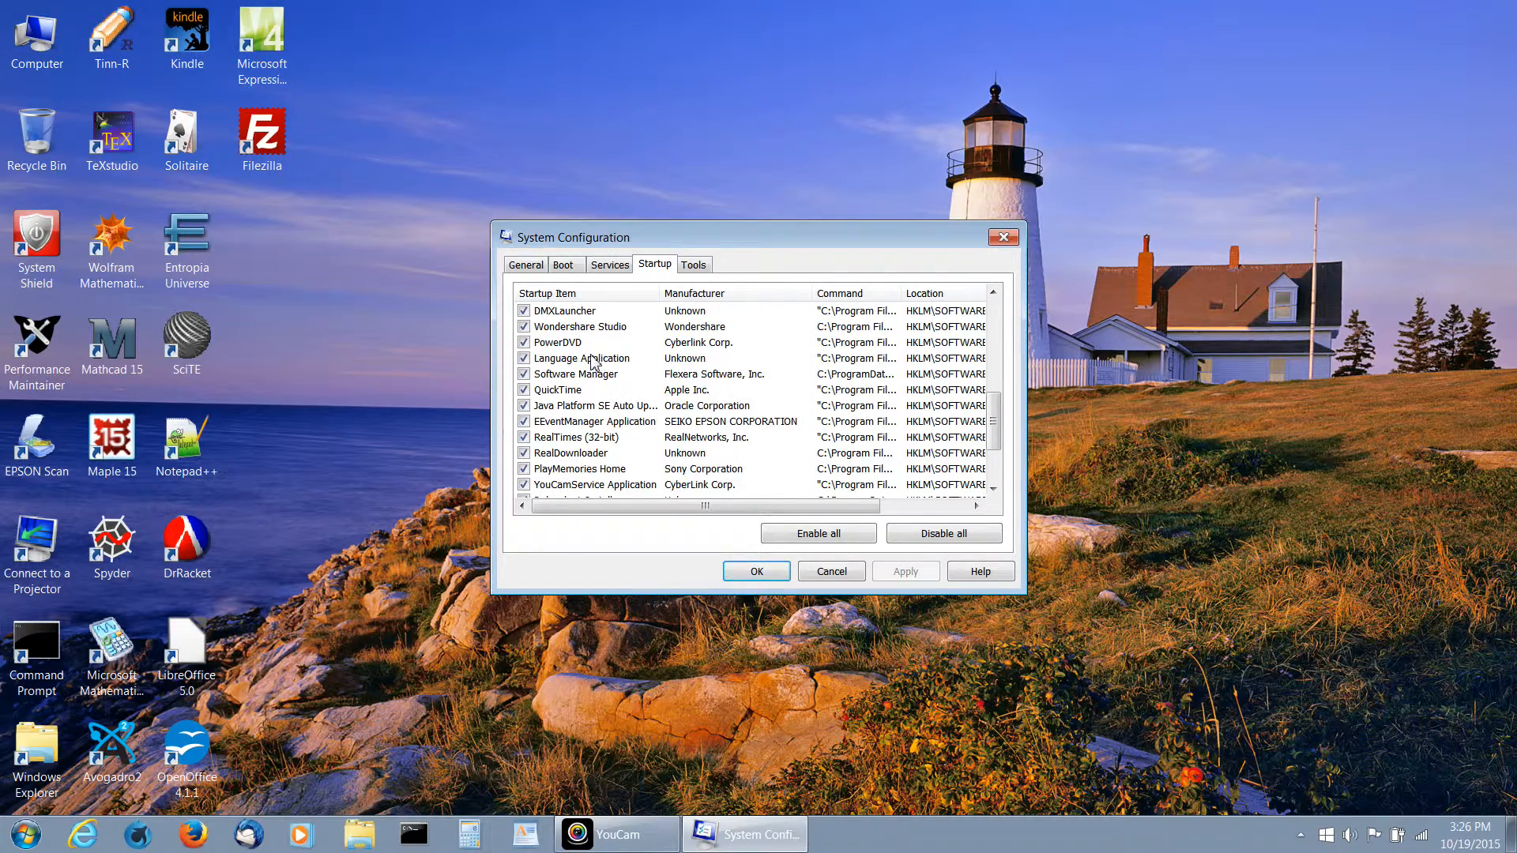
{"action": "scroll", "coordinate": [594, 362], "scroll_direction": "down", "scroll_amount": 2}
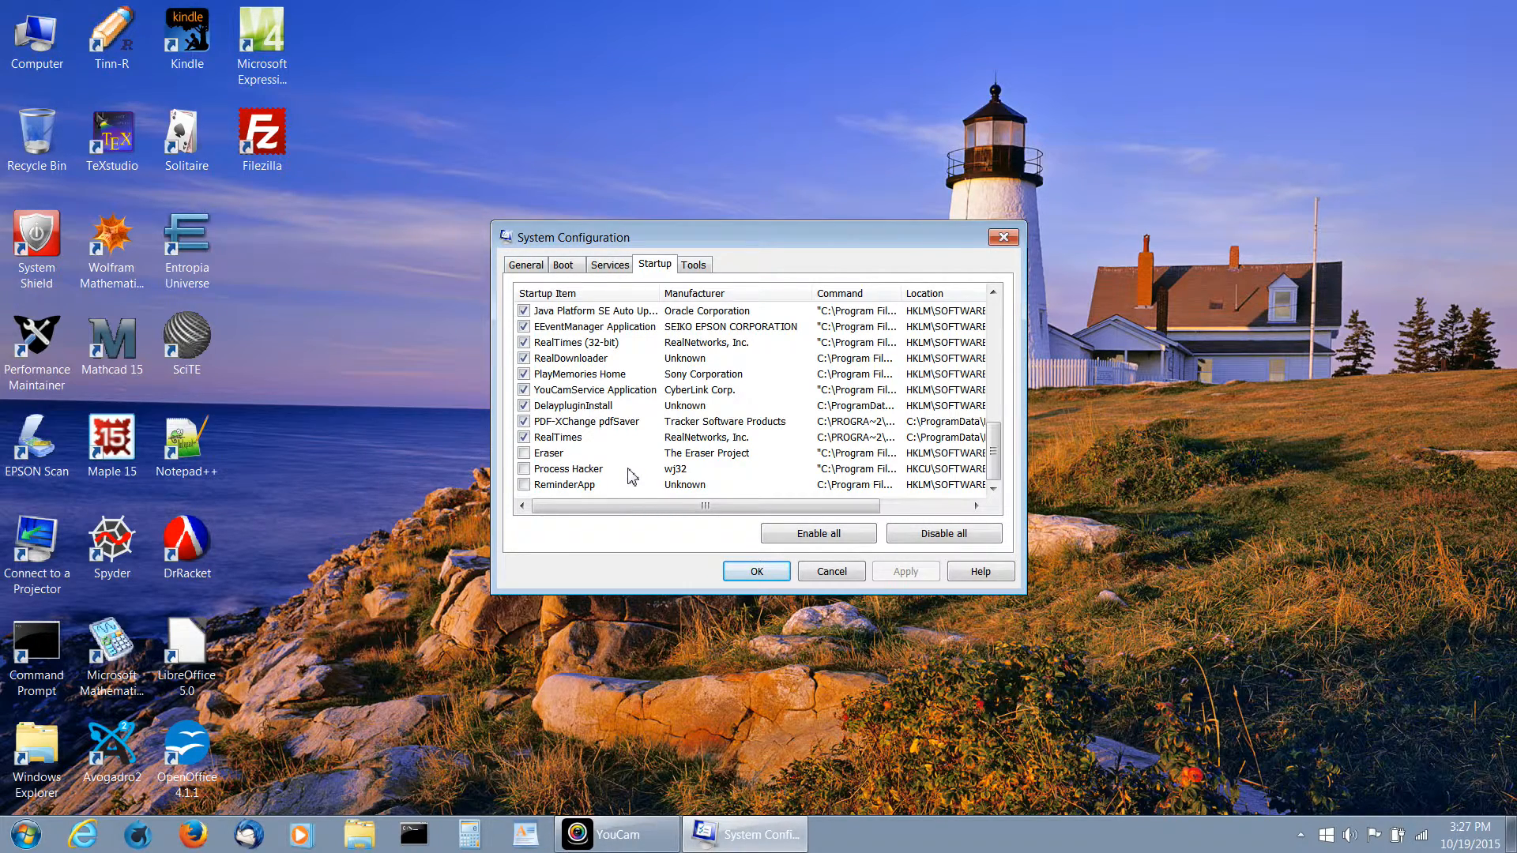
- Go over the startup items again, including RealTimes and the disabled entries, and return to NVIDIA Backend at the head of the list
{"action": "scroll", "coordinate": [634, 475], "scroll_direction": "up", "scroll_amount": 1}
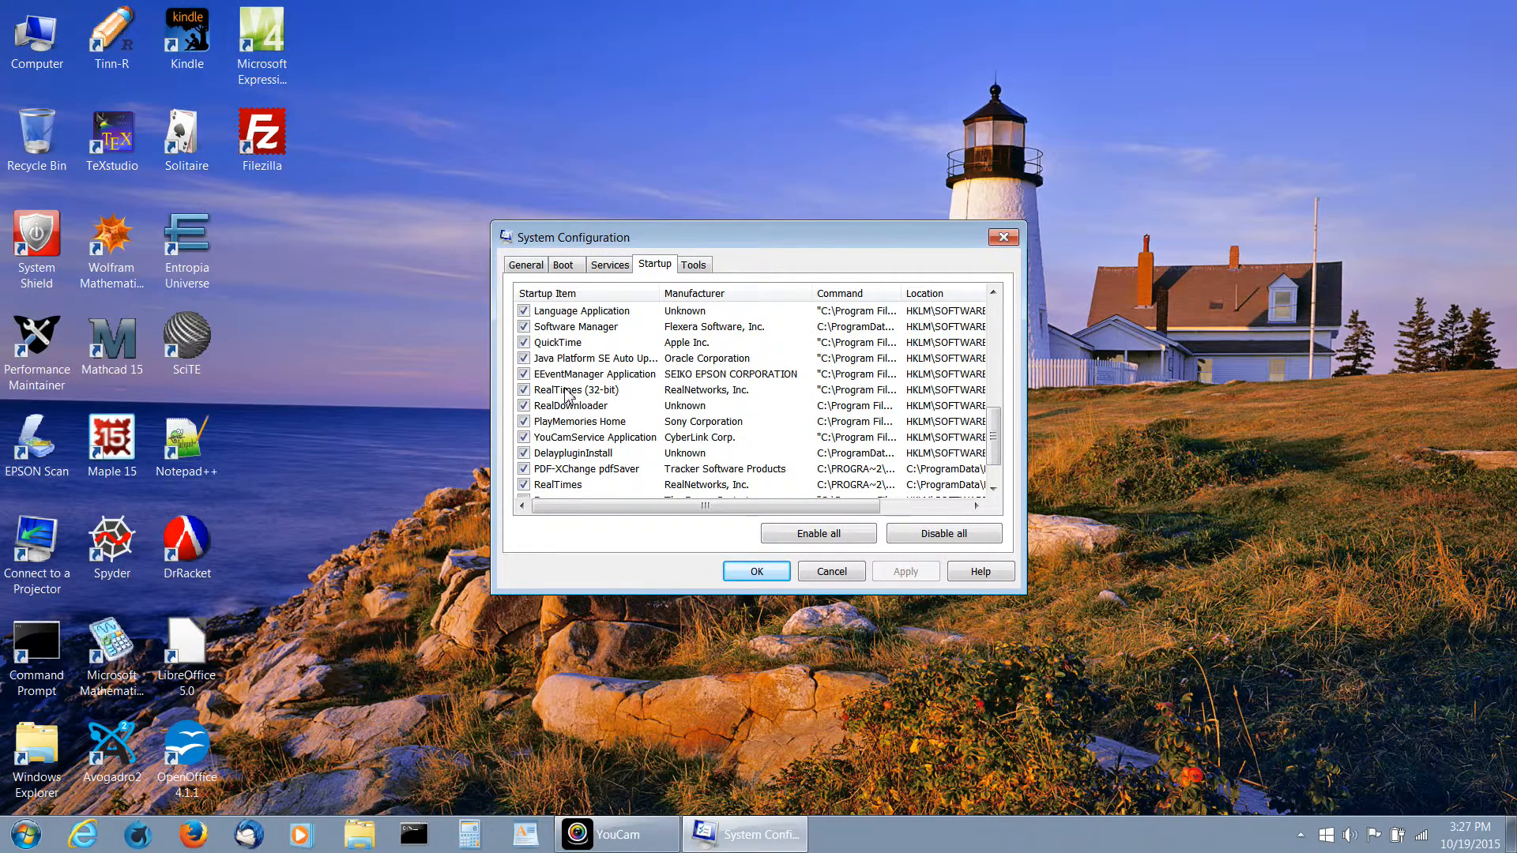
{"action": "scroll", "coordinate": [594, 417], "scroll_direction": "down", "scroll_amount": 1}
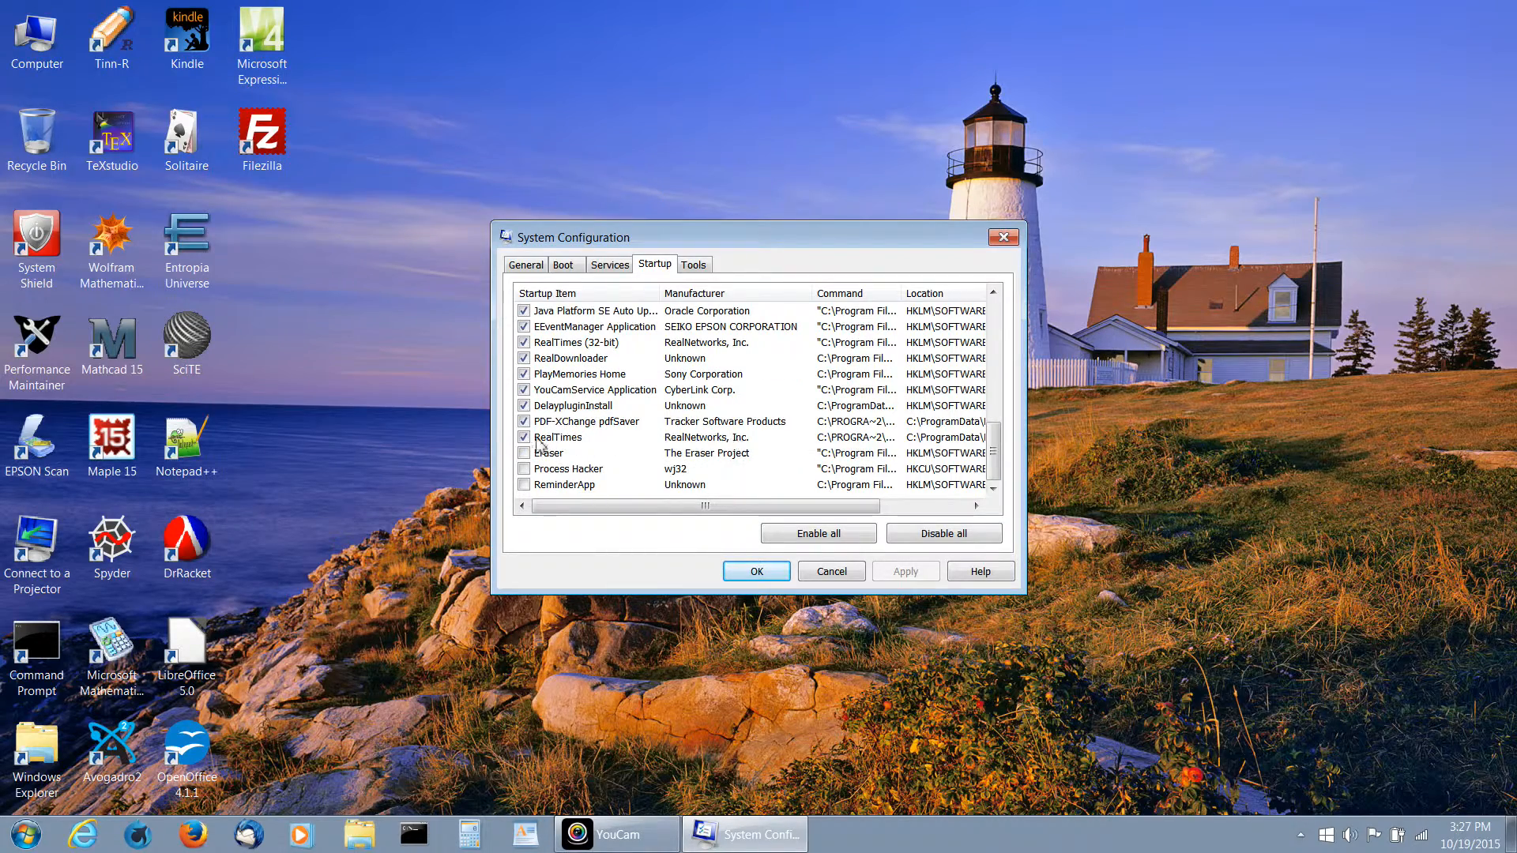
{"action": "scroll", "coordinate": [587, 445], "scroll_direction": "up", "scroll_amount": 6}
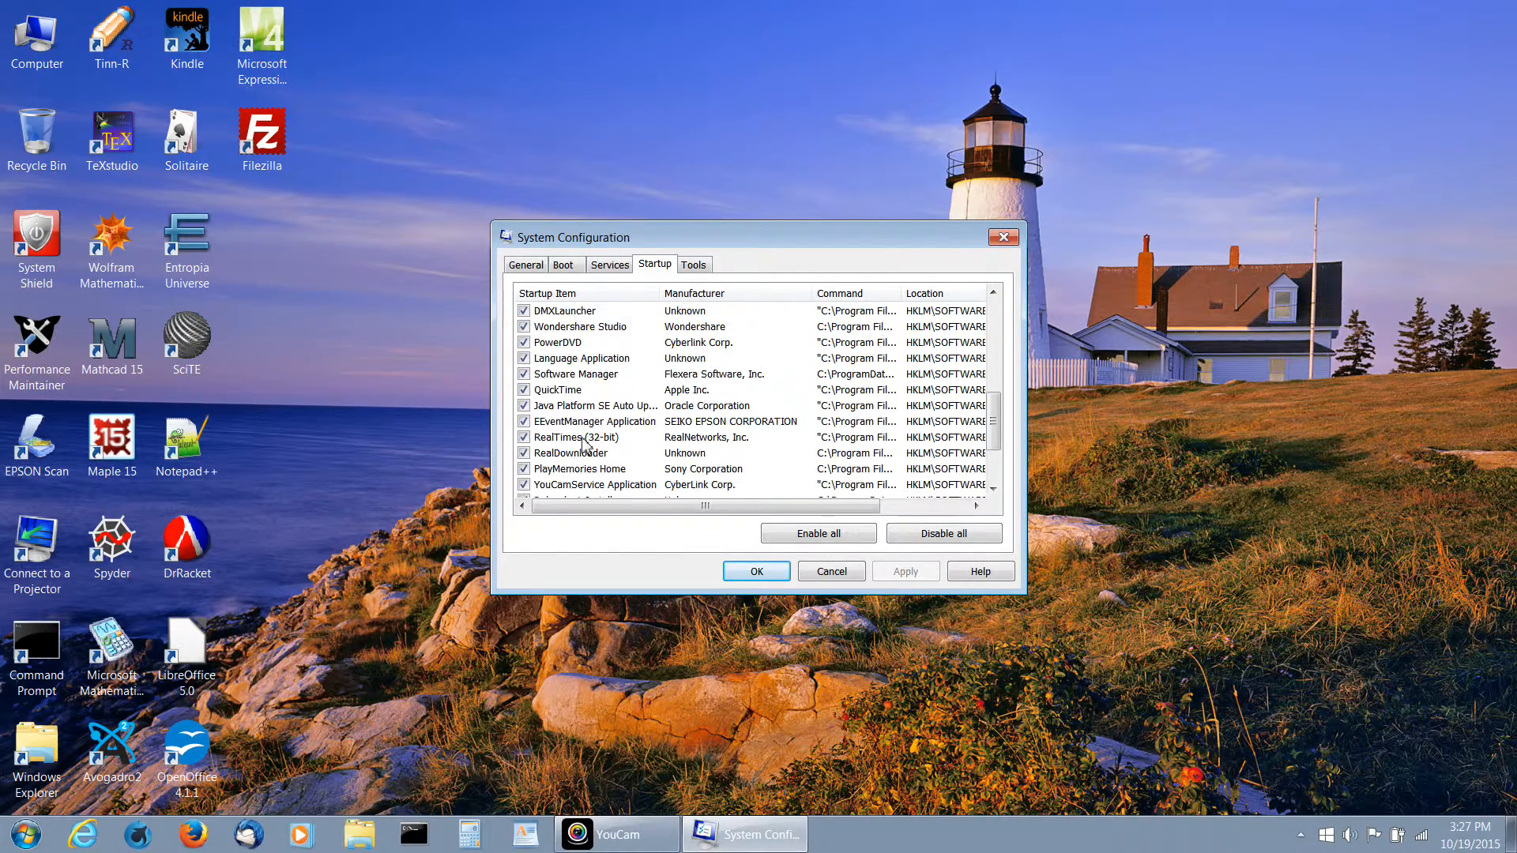
{"action": "scroll", "coordinate": [586, 445], "scroll_direction": "up", "scroll_amount": 1}
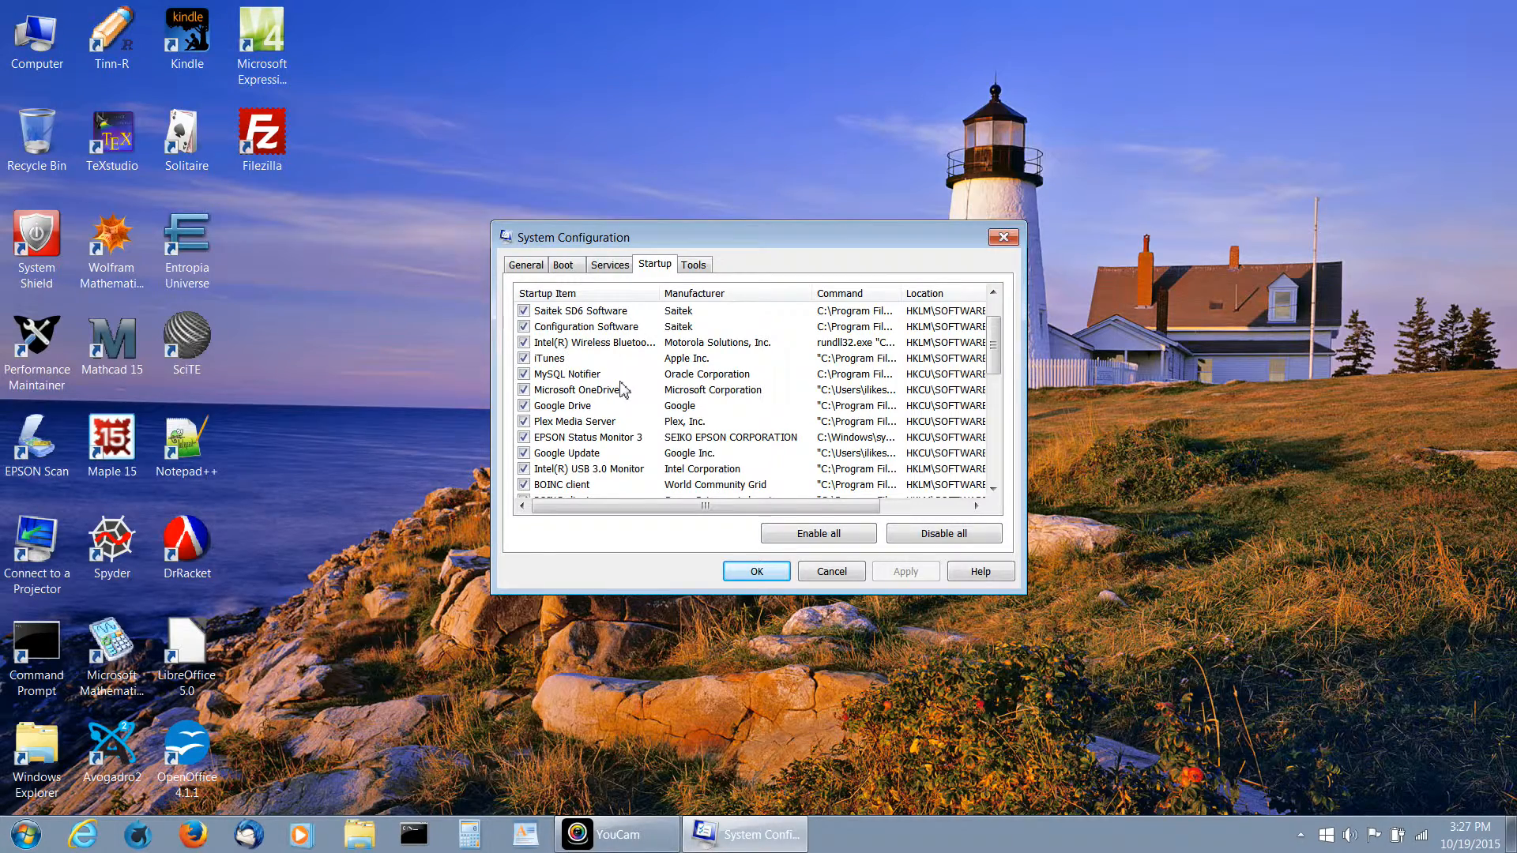
{"action": "scroll", "coordinate": [622, 389], "scroll_direction": "up", "scroll_amount": 1}
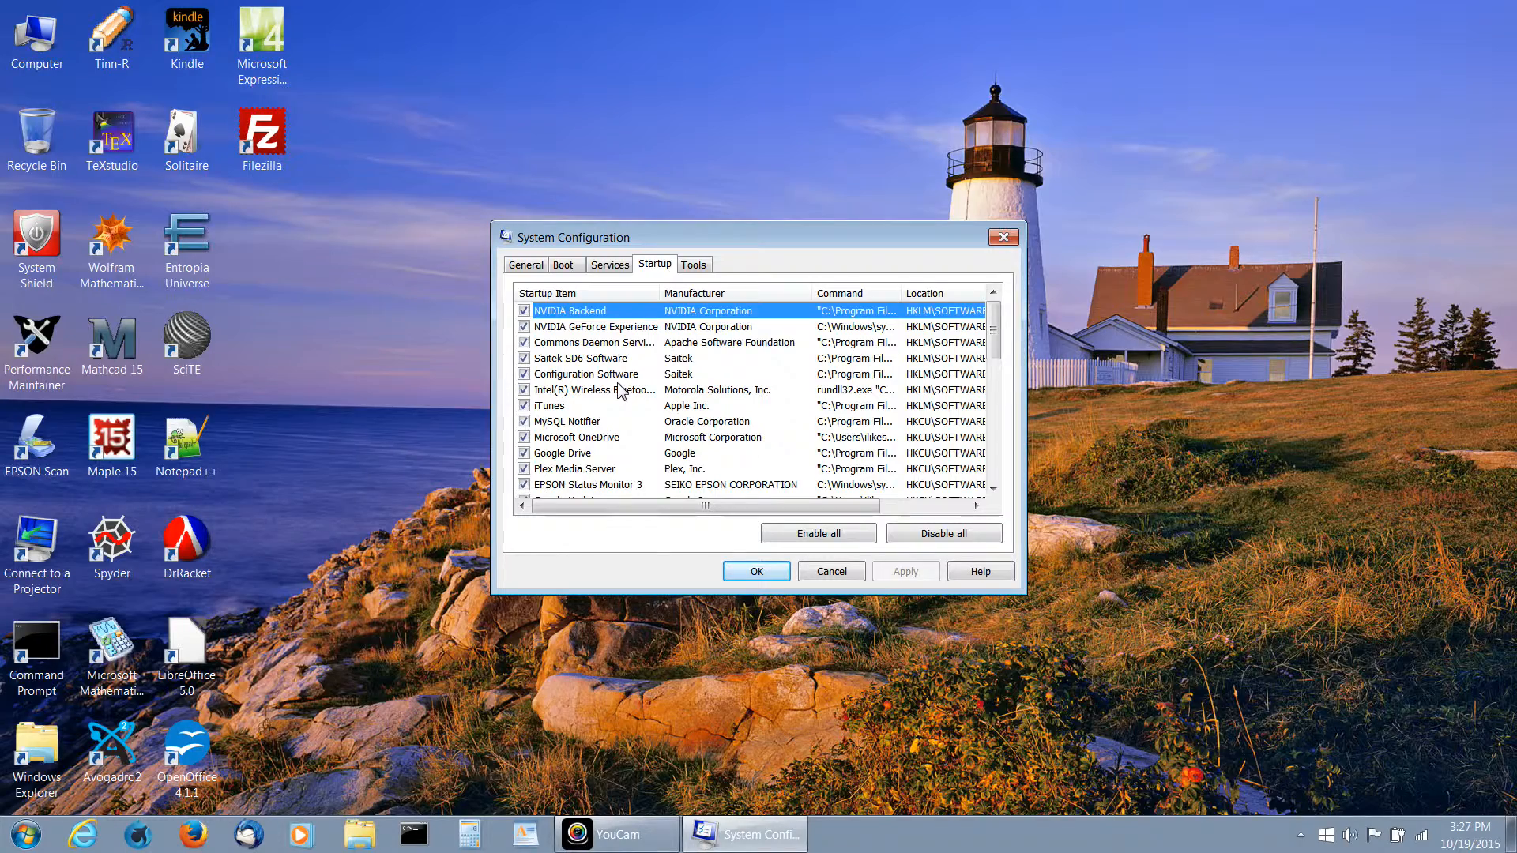
{"action": "scroll", "coordinate": [621, 389], "scroll_direction": "down", "scroll_amount": 6}
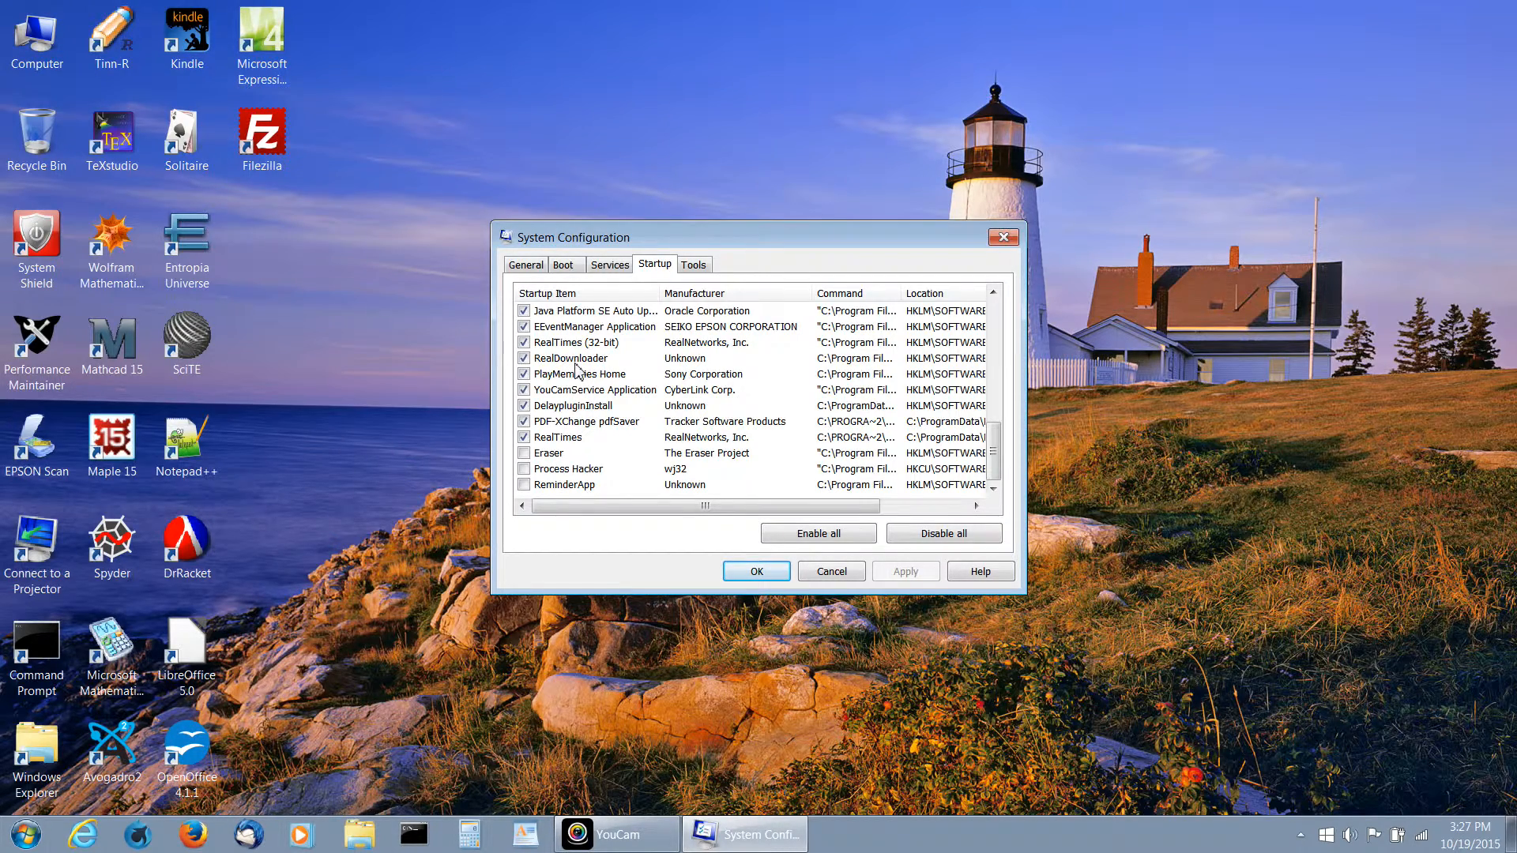
{"action": "scroll", "coordinate": [593, 411], "scroll_direction": "up", "scroll_amount": 7}
{"action": "key", "text": "Home"}
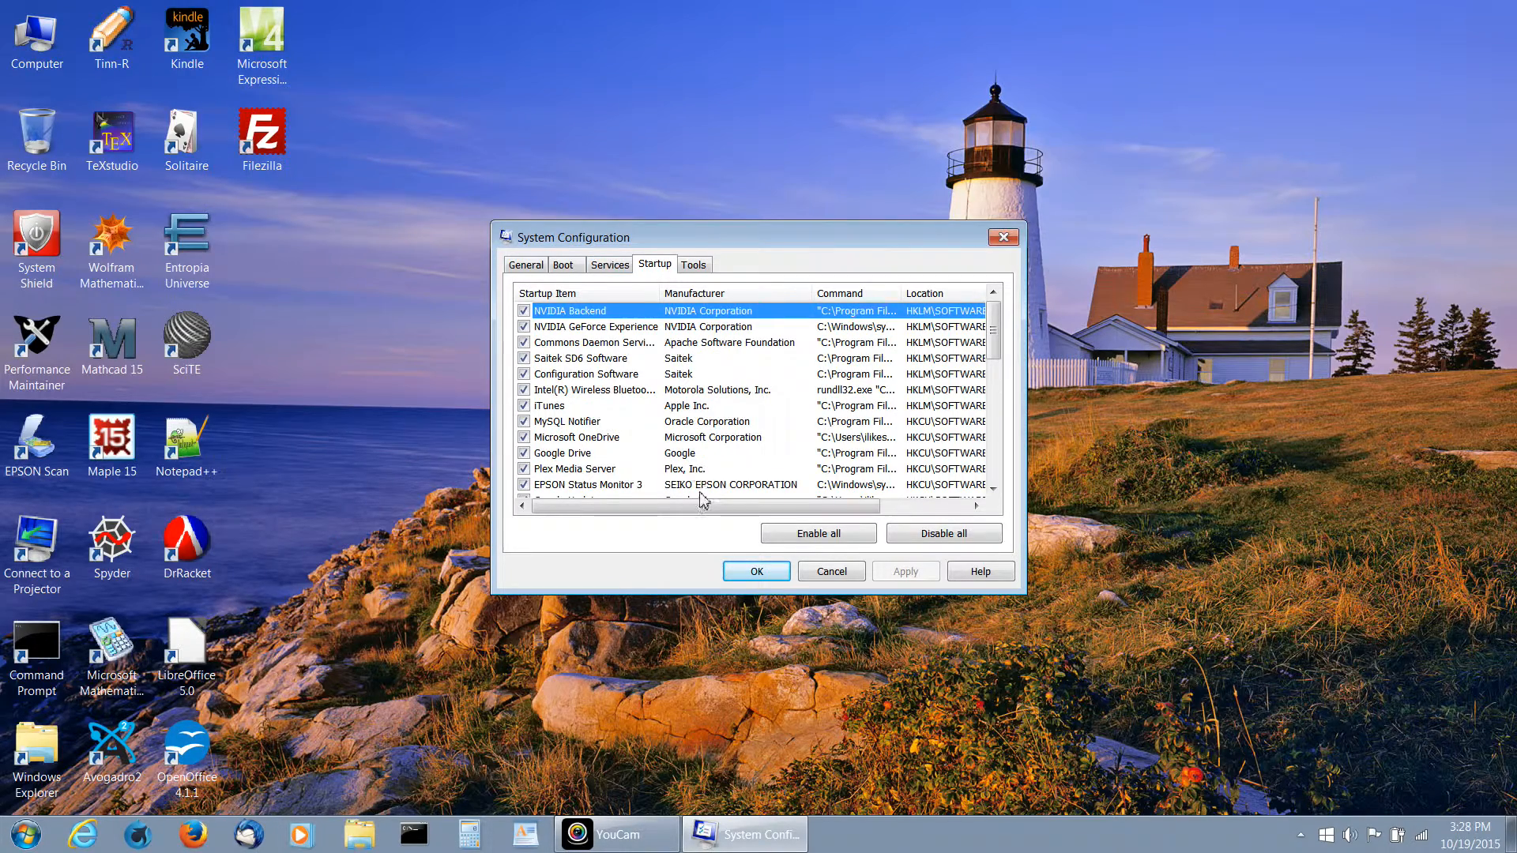
- Accept and close System Configuration, and briefly view the hidden notification area icons
{"action": "left_click", "coordinate": [757, 573]}
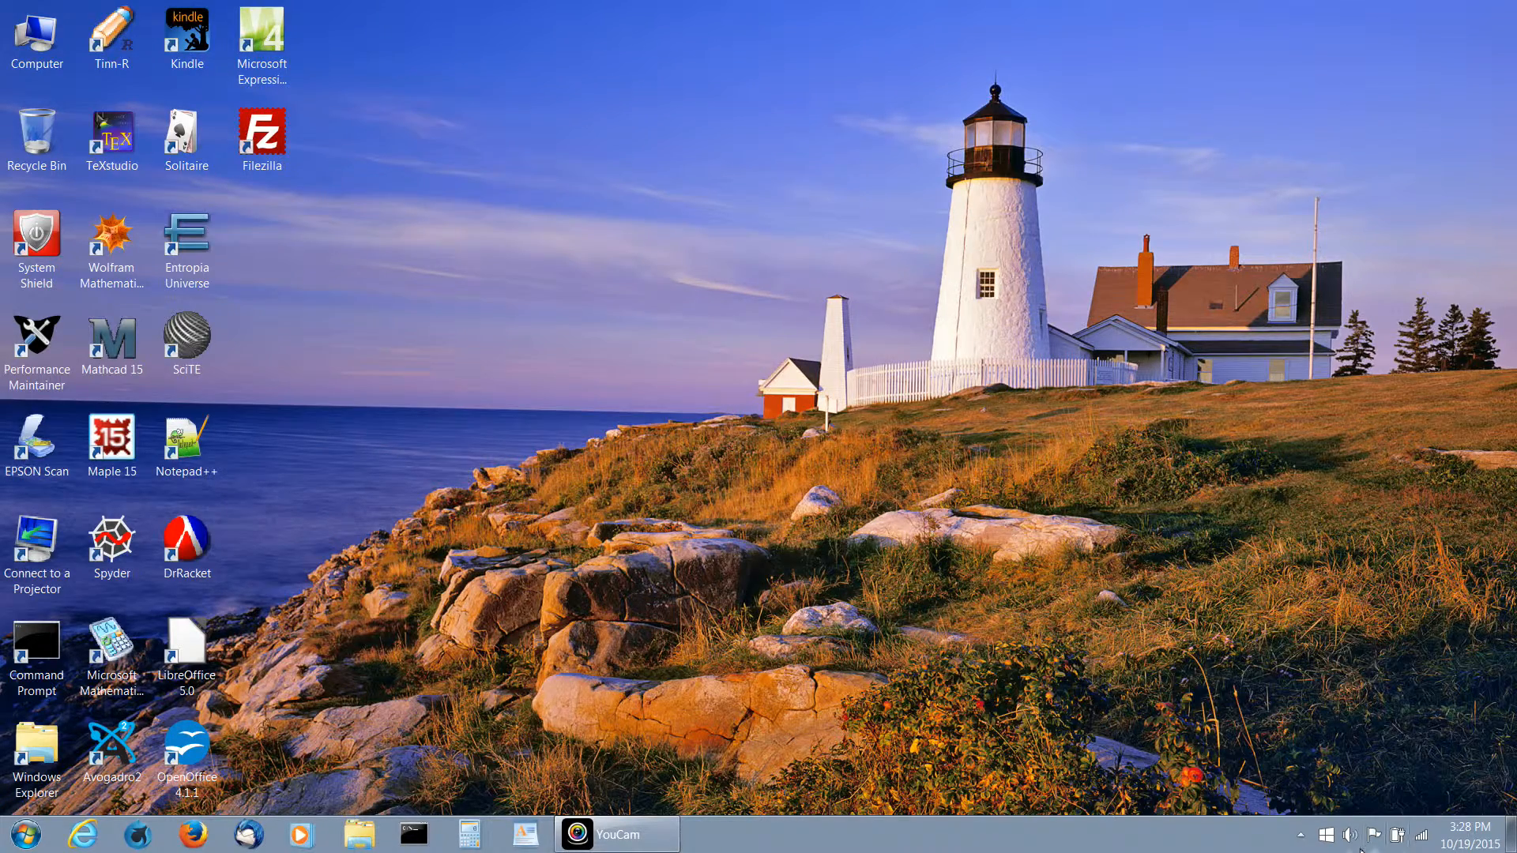
{"action": "left_click", "coordinate": [1301, 835]}
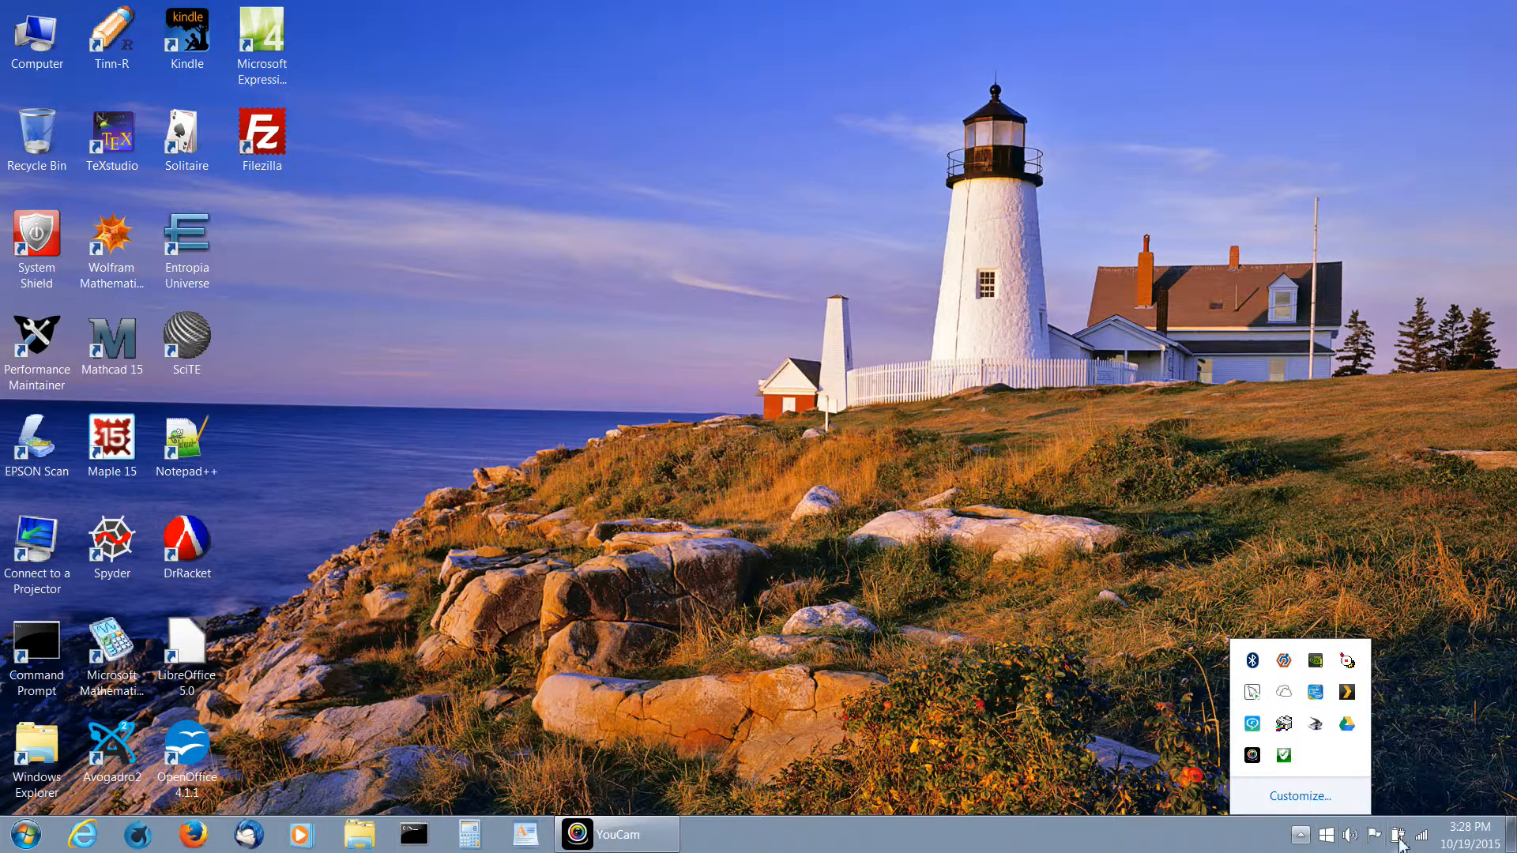
{"action": "left_click", "coordinate": [1050, 391]}
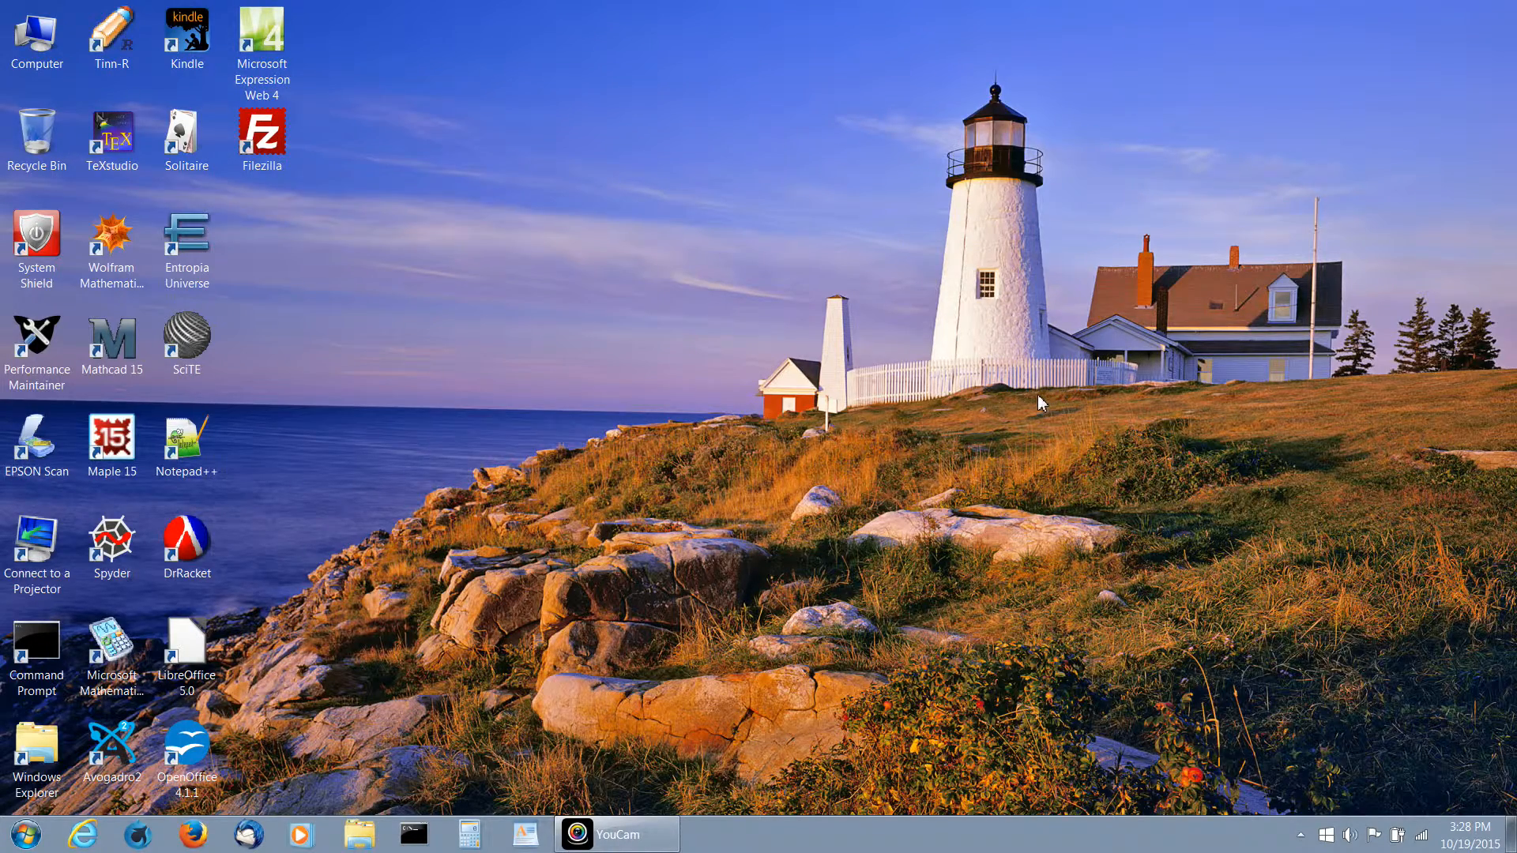
- Point out System Configuration in the Administrative Tools folder under All Programs, and dismiss the Start menu without opening it
{"action": "left_click", "coordinate": [26, 835]}
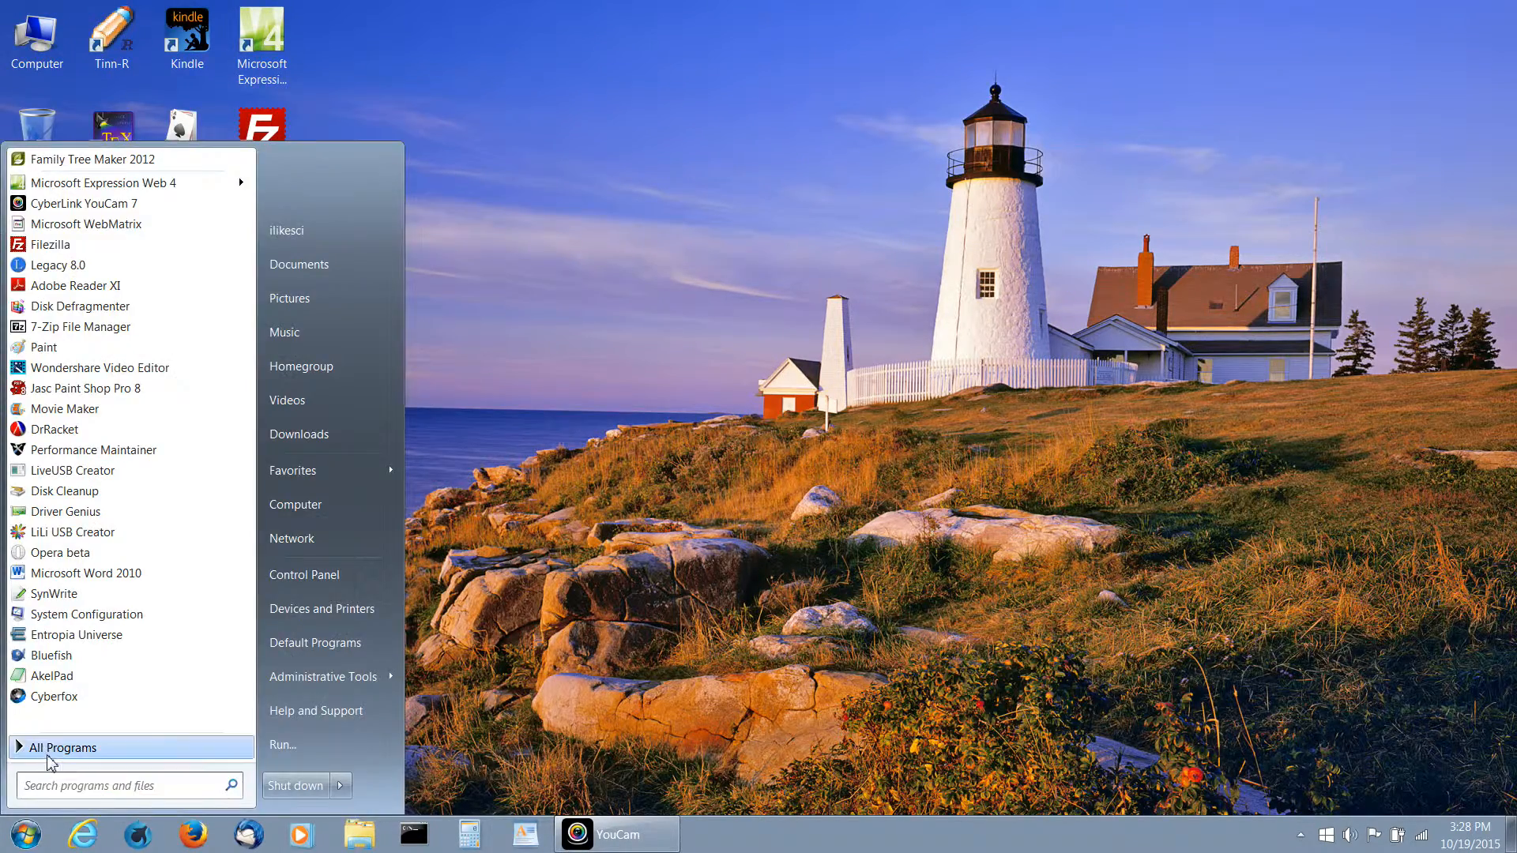
{"action": "left_click", "coordinate": [49, 750]}
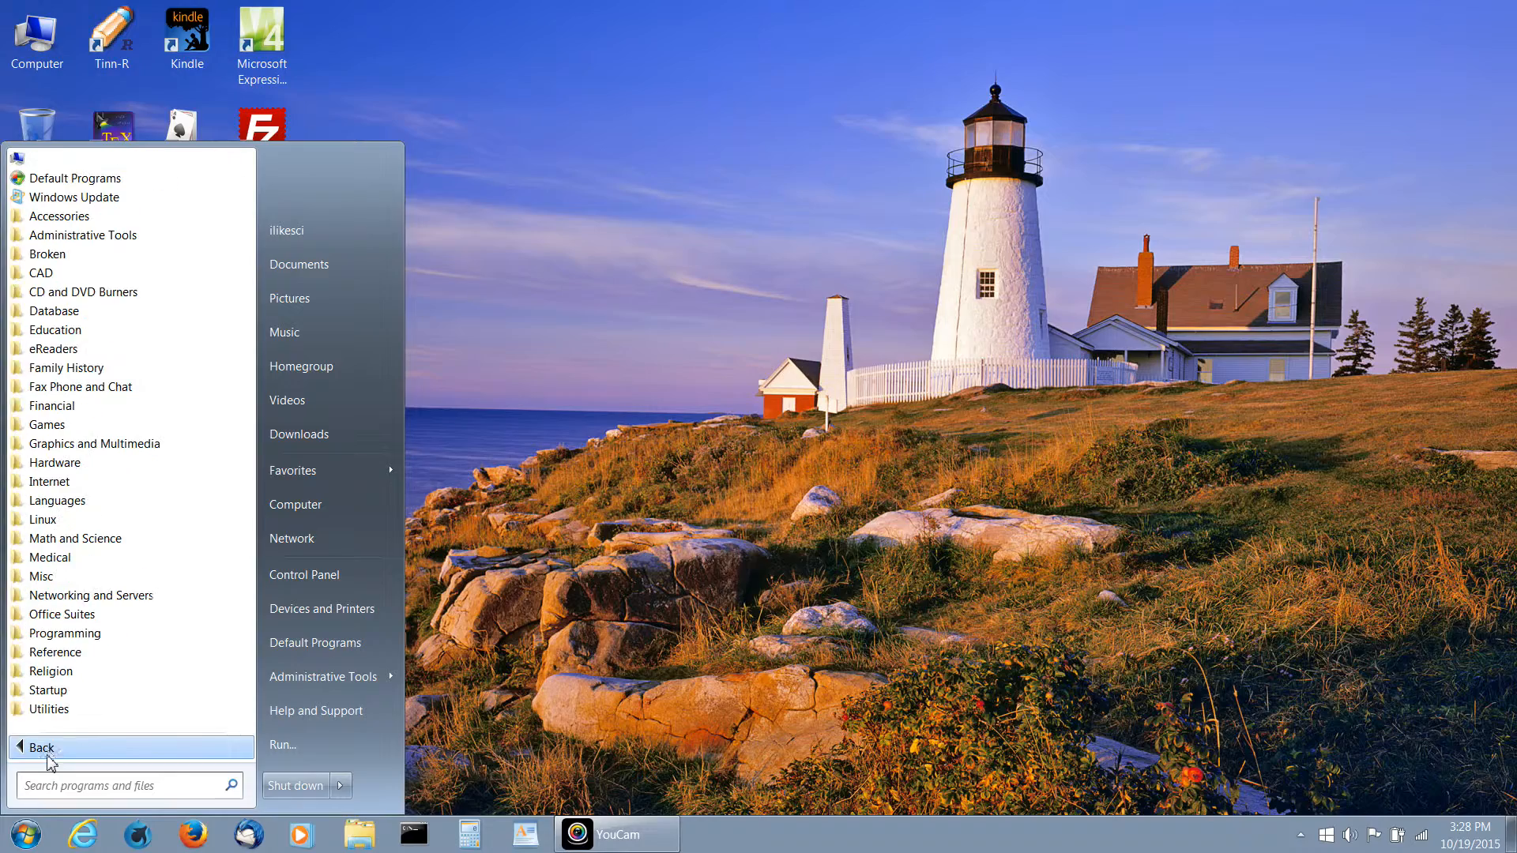
{"action": "left_click", "coordinate": [84, 238]}
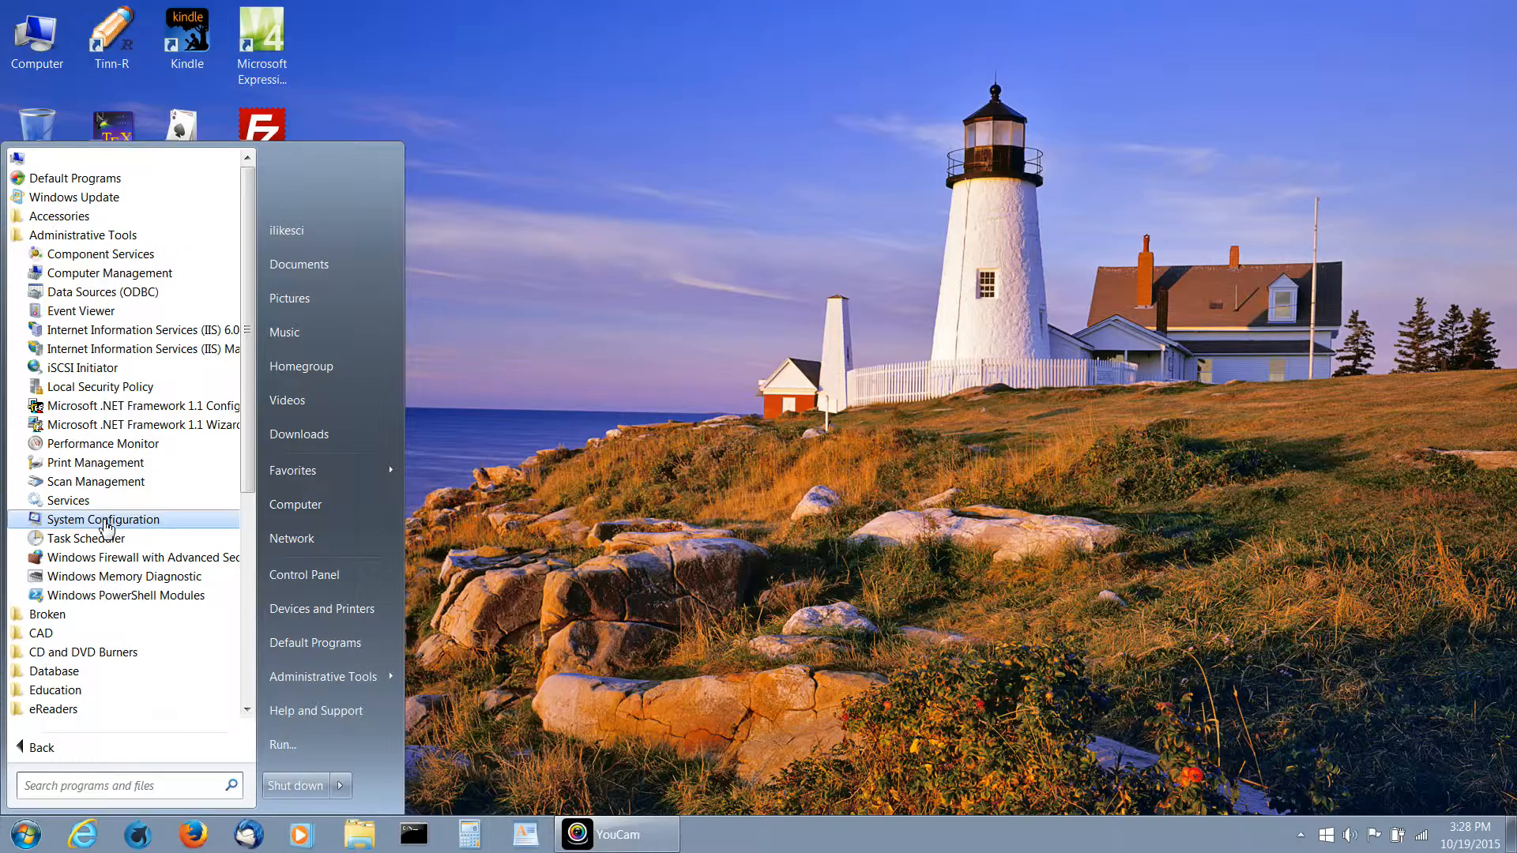
{"action": "left_click", "coordinate": [921, 463]}
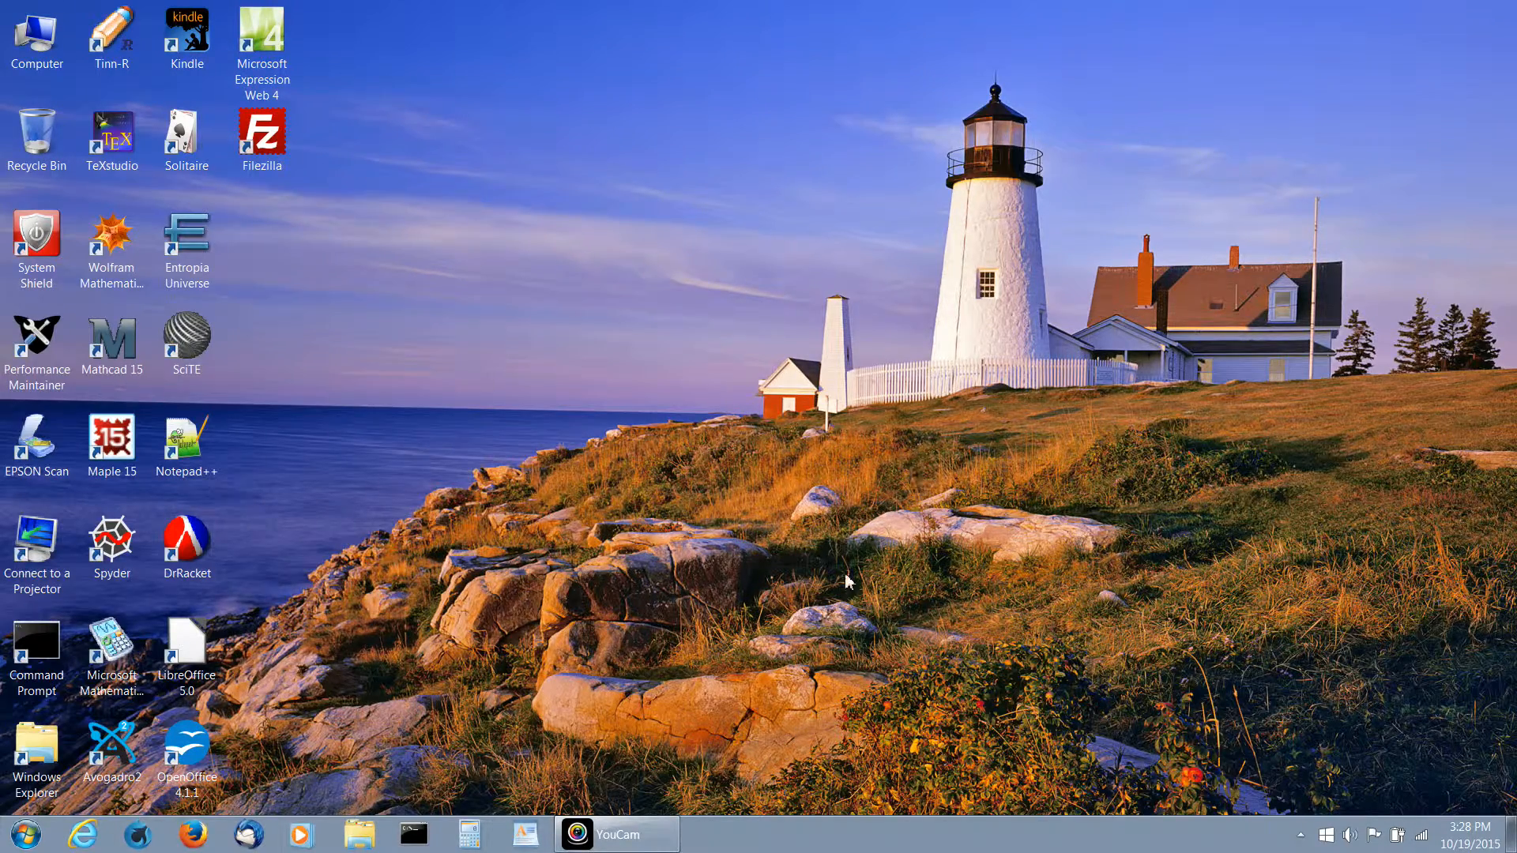